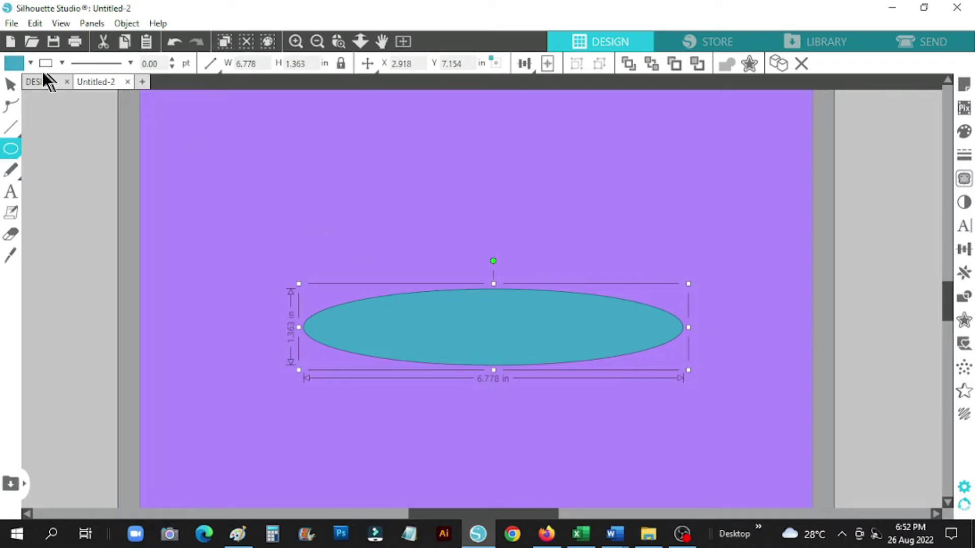
Step: Nudge the ellipse slightly up and left, and add the text DESIGN in 72 pt Arial above it
left_click(11, 84)
left_click_drag(513, 341, 508, 335)
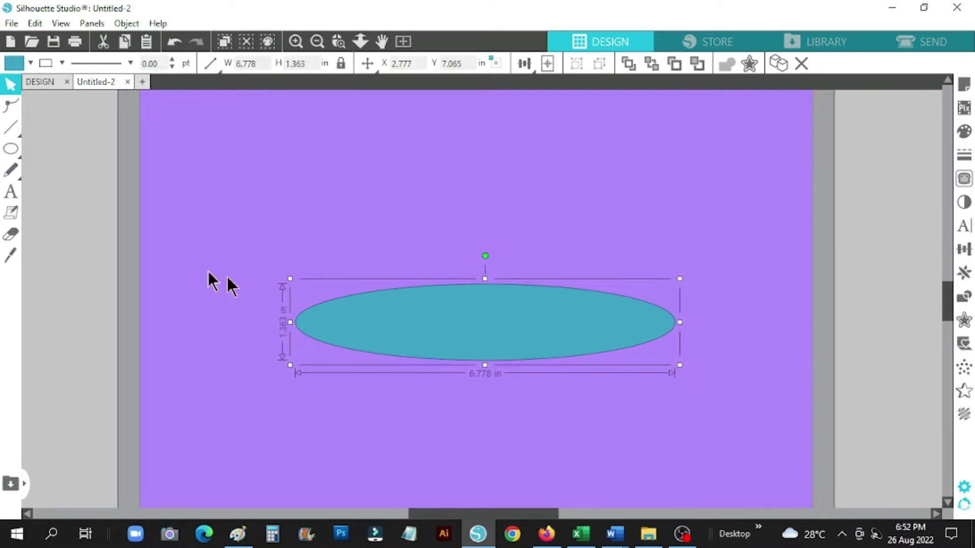
left_click(15, 193)
left_click(376, 208)
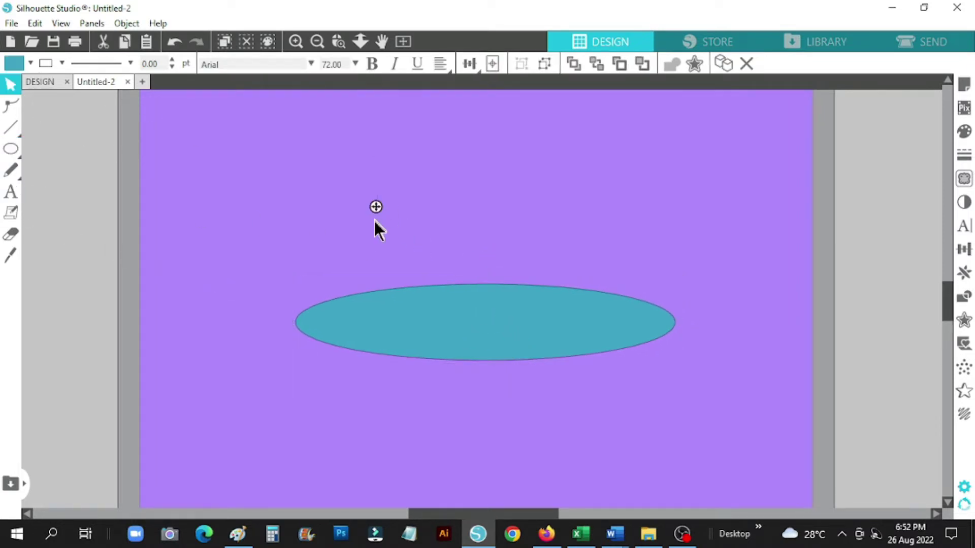
type("DESIGN")
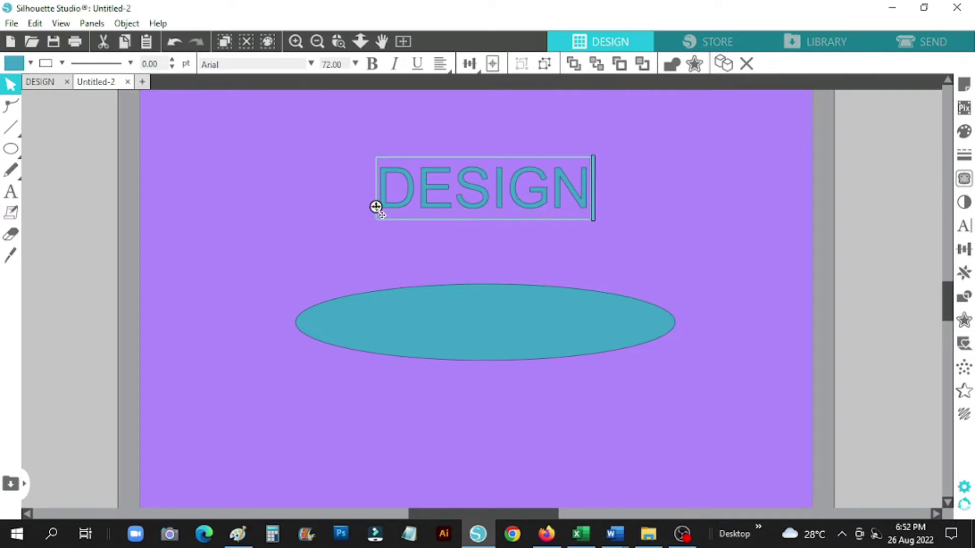
Step: Attach the DESIGN text to the ellipse's upper edge so that the word curves along it
left_click_drag(375, 206, 385, 289)
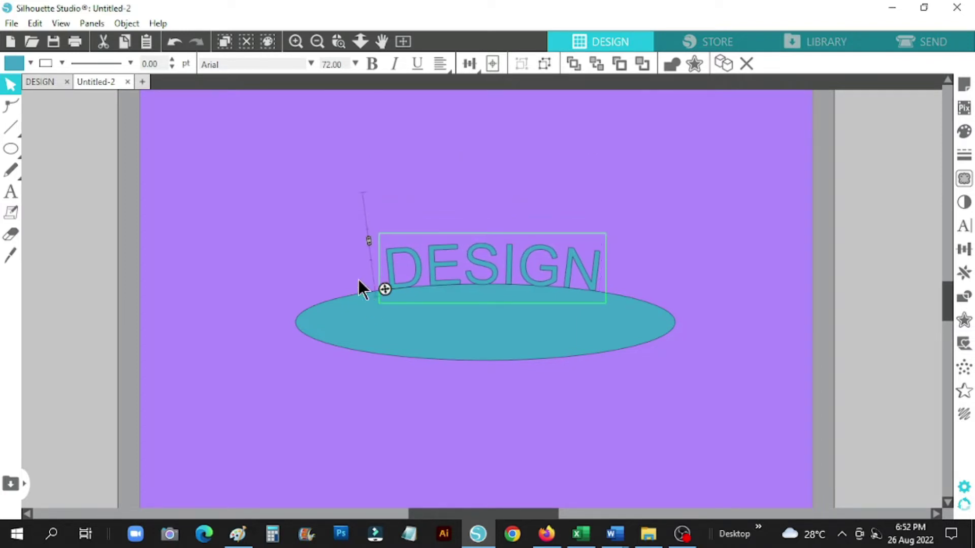
left_click(358, 279)
left_click(391, 293)
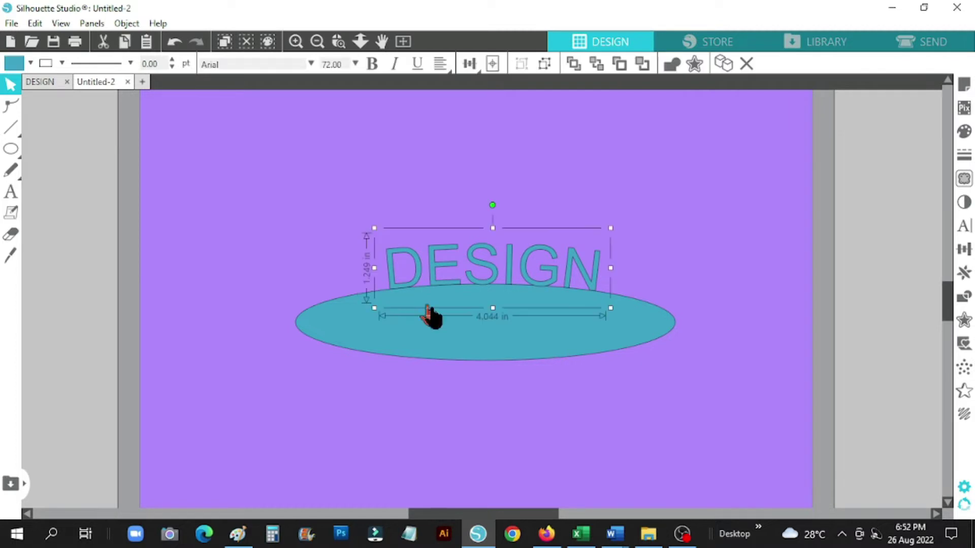
Step: Change the font of the curved DESIGN text to PRIMETIME
left_click(964, 225)
left_click(791, 245)
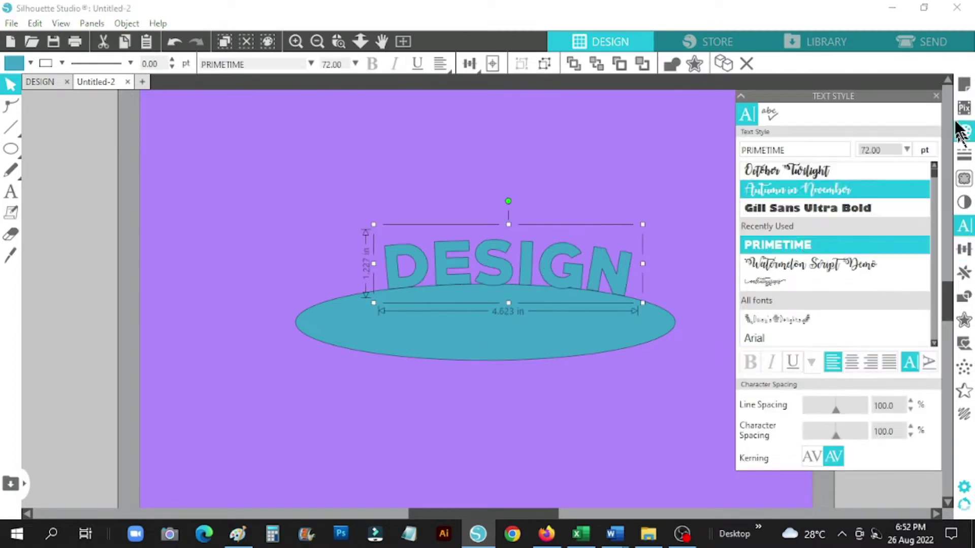
left_click(936, 96)
Step: Enlarge the curved text together with its ellipse to a text width of about 5.84 in, and shift both slightly left
left_click_drag(642, 224, 716, 222)
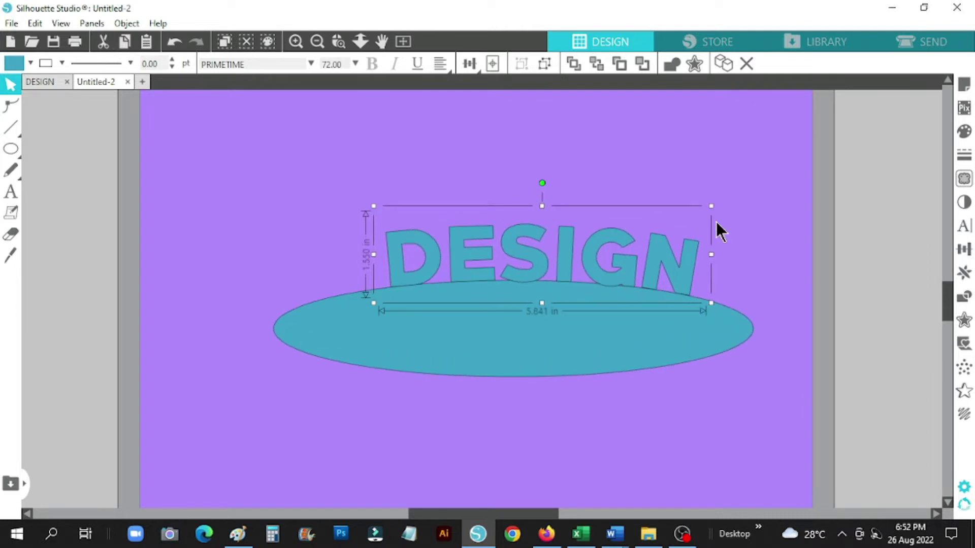
left_click_drag(659, 282, 584, 280)
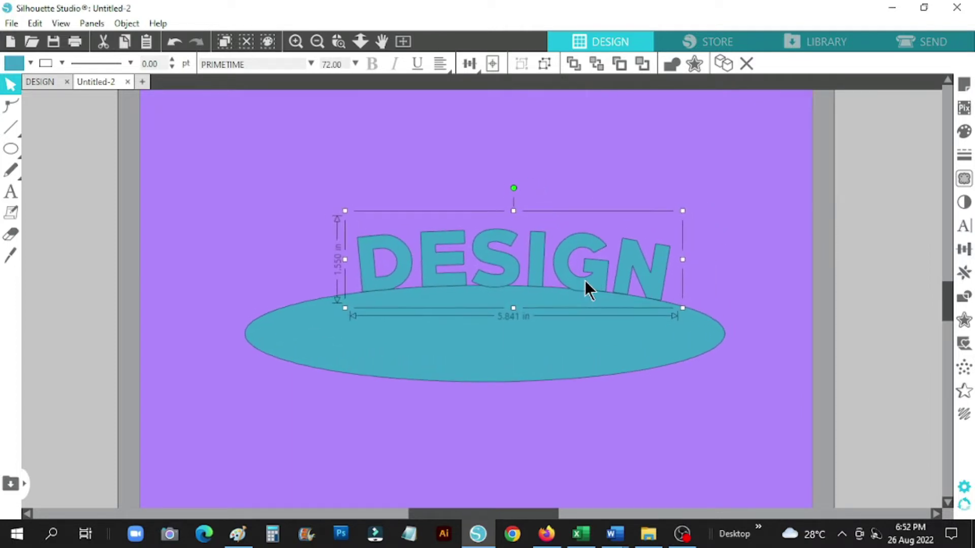
left_click(435, 392)
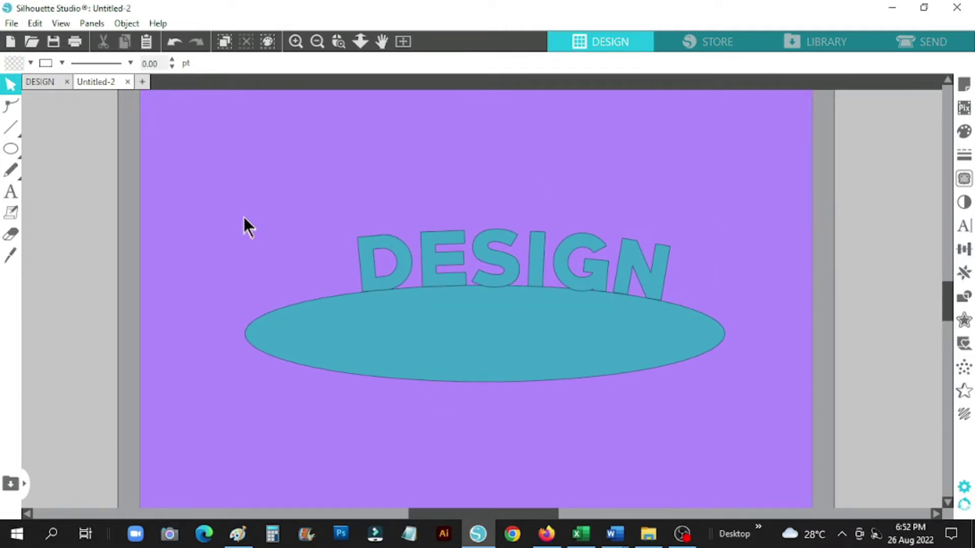
Step: Ungroup the curved text and the ellipse, and delete the ellipse
left_click_drag(243, 217, 717, 389)
right_click(547, 362)
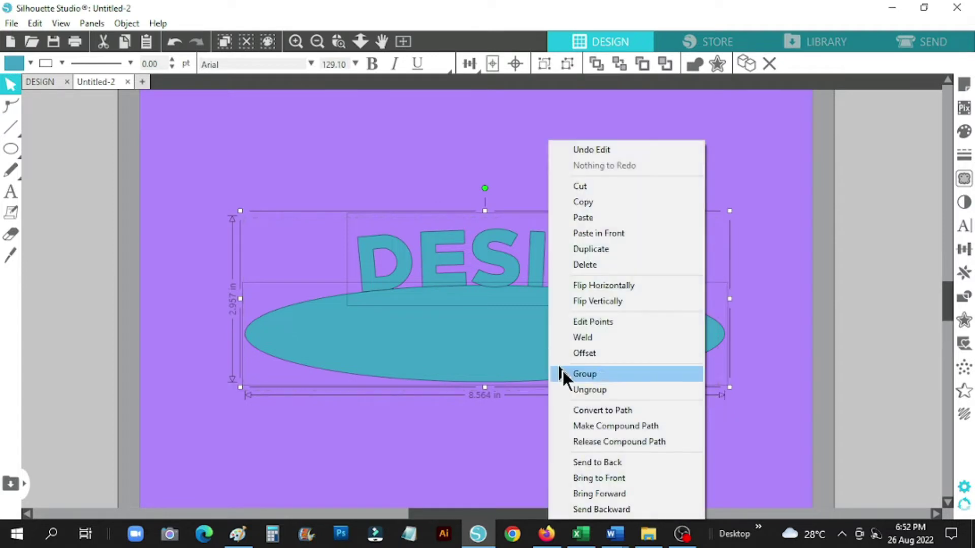
left_click(606, 391)
left_click(561, 429)
left_click_drag(553, 358, 564, 426)
right_click(562, 422)
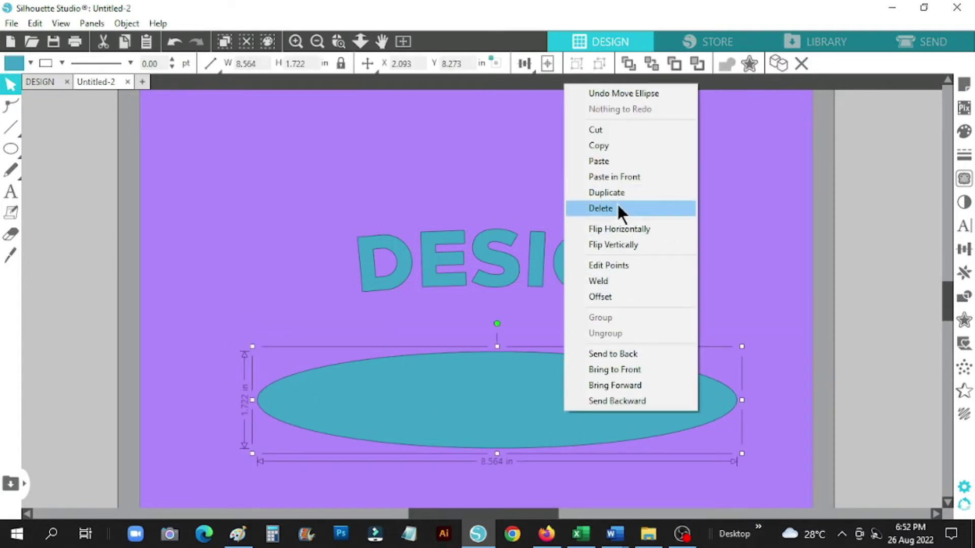
left_click(618, 206)
Step: Group all the separate letters of DESIGN
left_click_drag(322, 211, 690, 325)
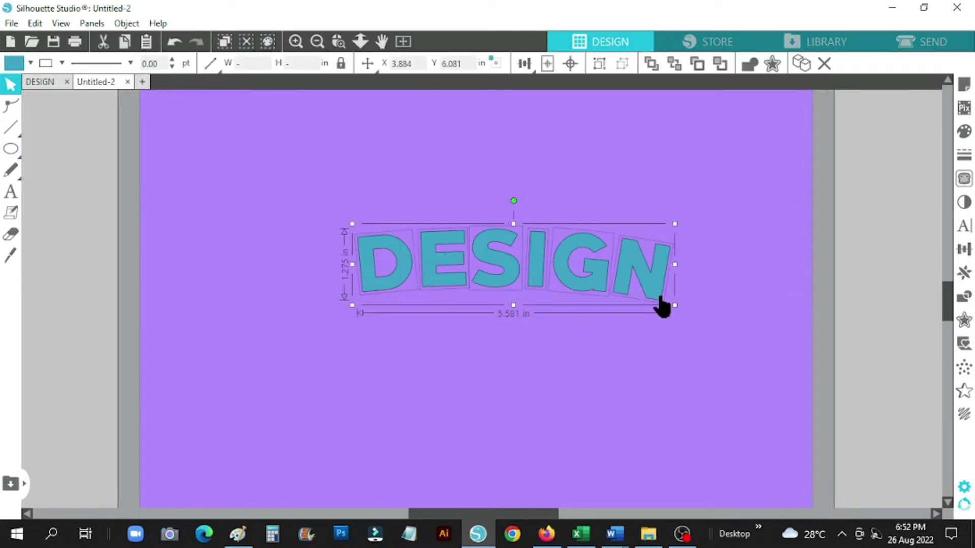
right_click(591, 272)
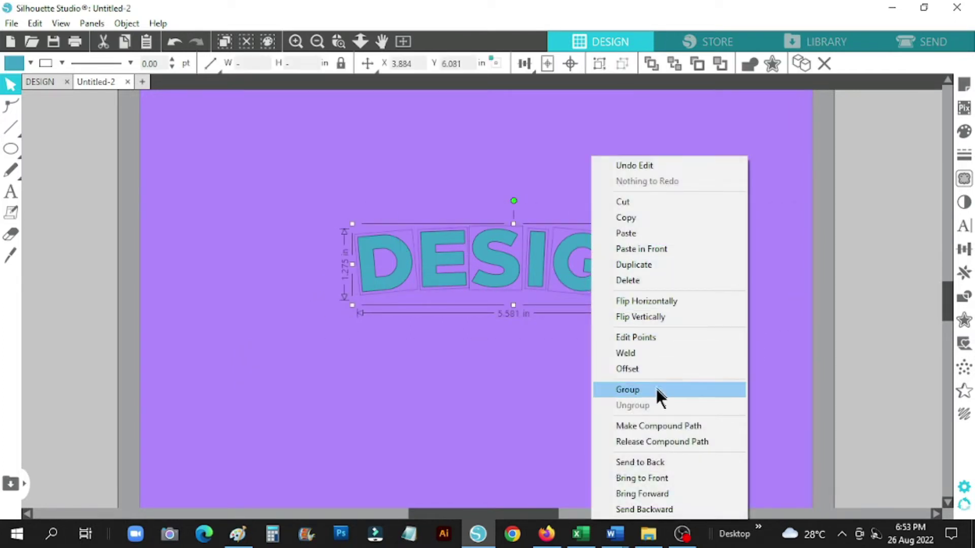
left_click(656, 389)
Step: Enlarge the grouped DESIGN lettering to about 8.13 by 2.05 in and center it on the page
left_click_drag(352, 223, 276, 158)
left_click_drag(471, 306, 477, 331)
left_click_drag(674, 267, 729, 277)
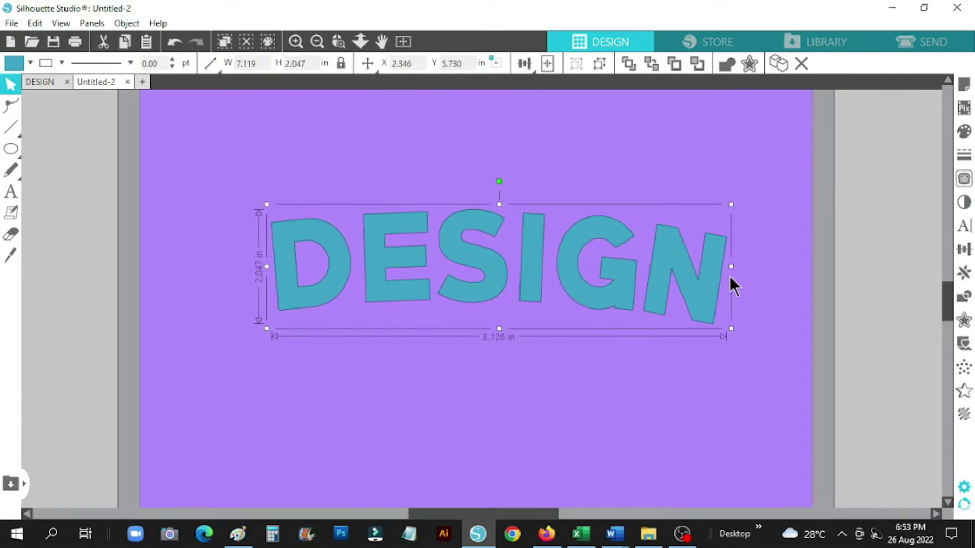
left_click_drag(626, 285, 621, 330)
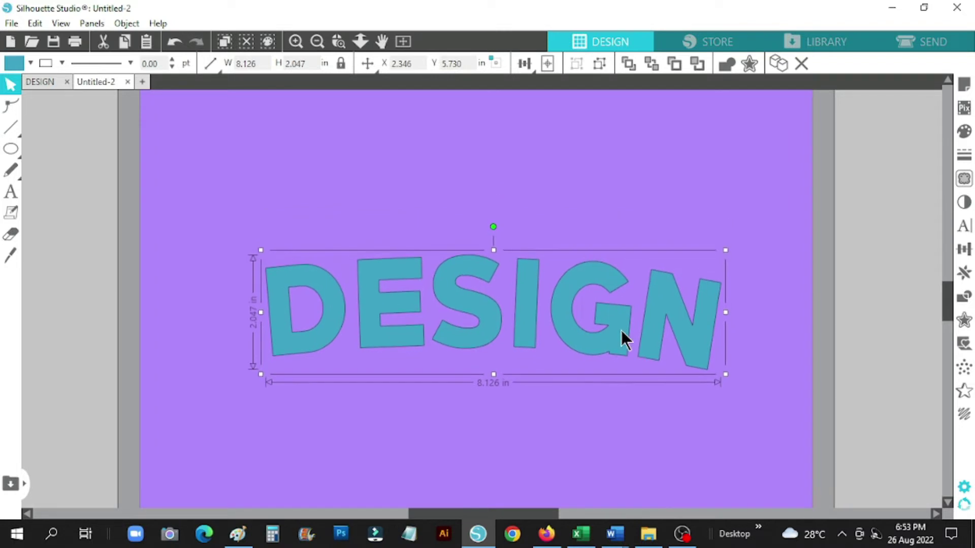
left_click(579, 419)
Step: Ungroup the enlarged DESIGN lettering into individual letters
right_click(477, 343)
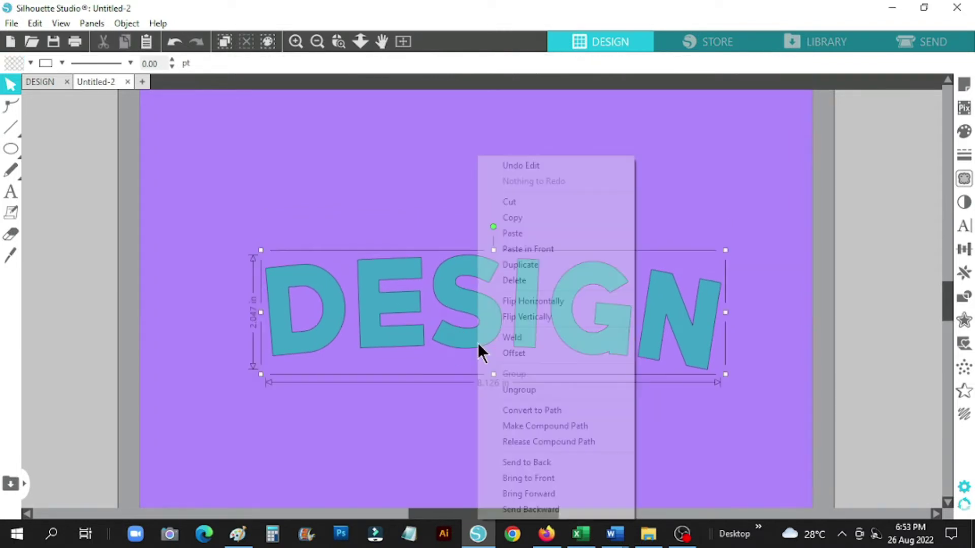
left_click(528, 391)
left_click(373, 410)
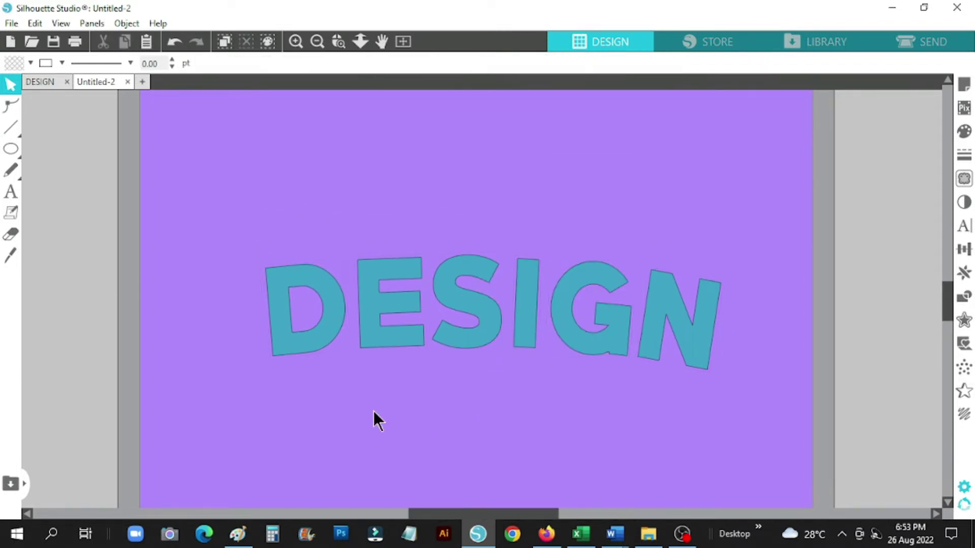
Step: Simplify the points of the letter D, pull its upper-left corner outward and nudge its lower-left corner slightly down
left_click(331, 344)
left_click(11, 108)
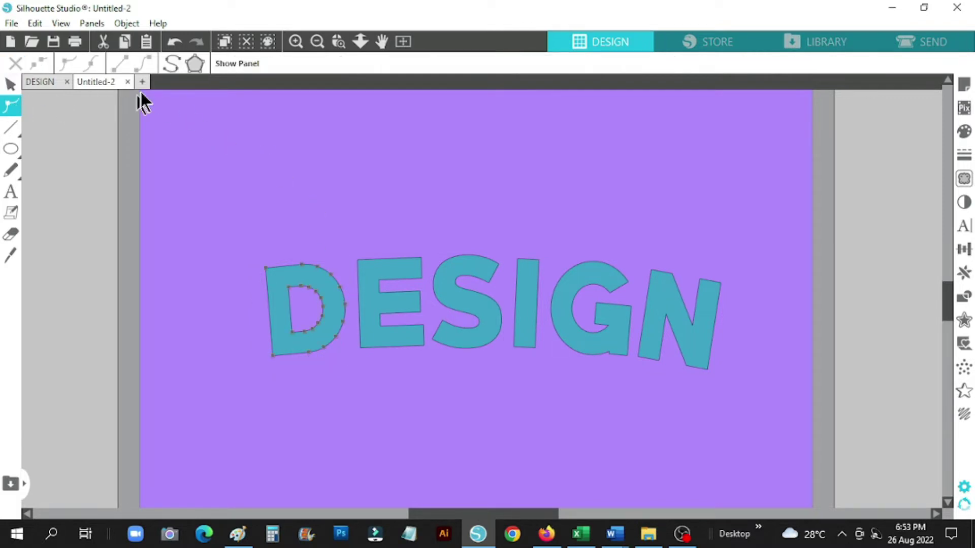
left_click(170, 72)
left_click_drag(270, 273, 251, 276)
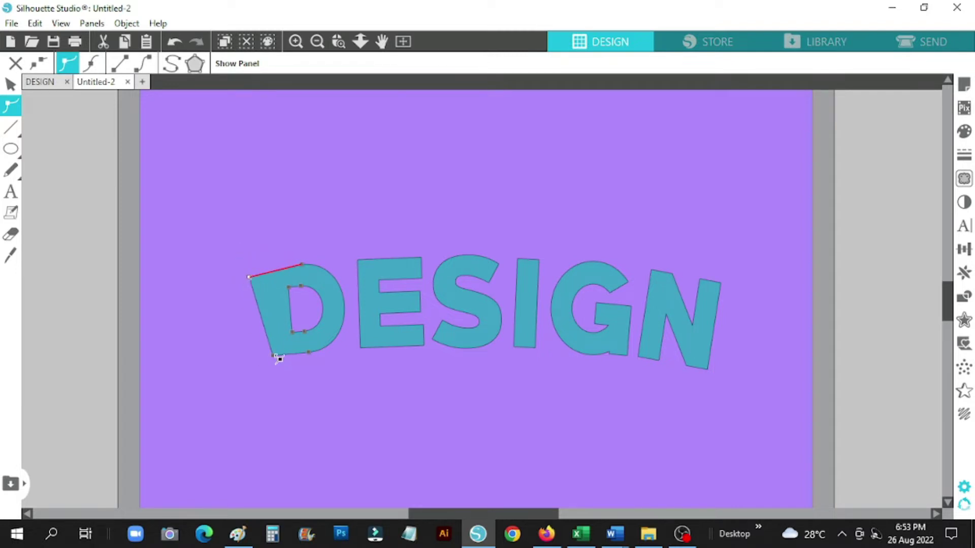
mouse_move(274, 355)
left_mouse_down()
mouse_move(289, 356)
mouse_move(278, 361)
left_mouse_up()
left_click(299, 369)
Step: Reshape the letter E by its points, pulling the upper-right corner up and outward and slanting the ends of its middle and lower arms
left_click(361, 340)
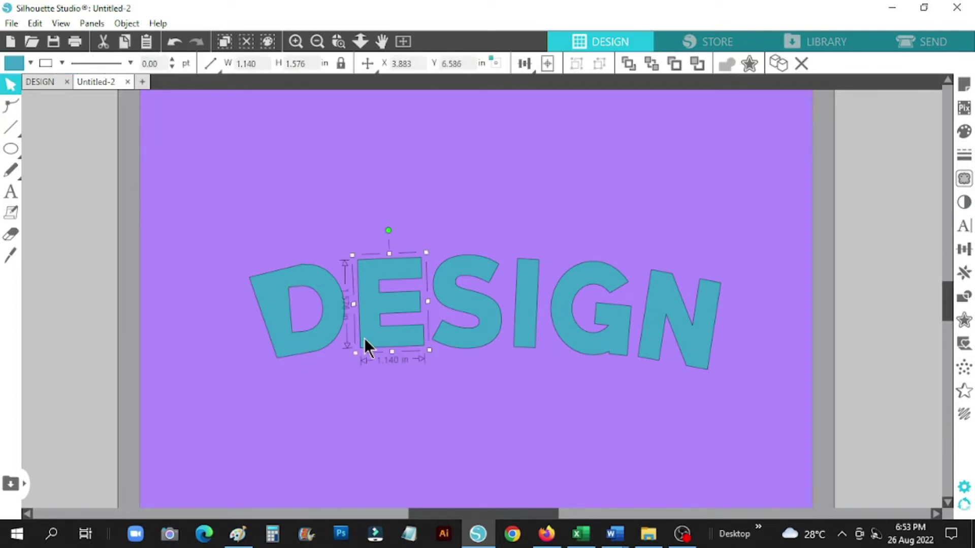
left_click(10, 106)
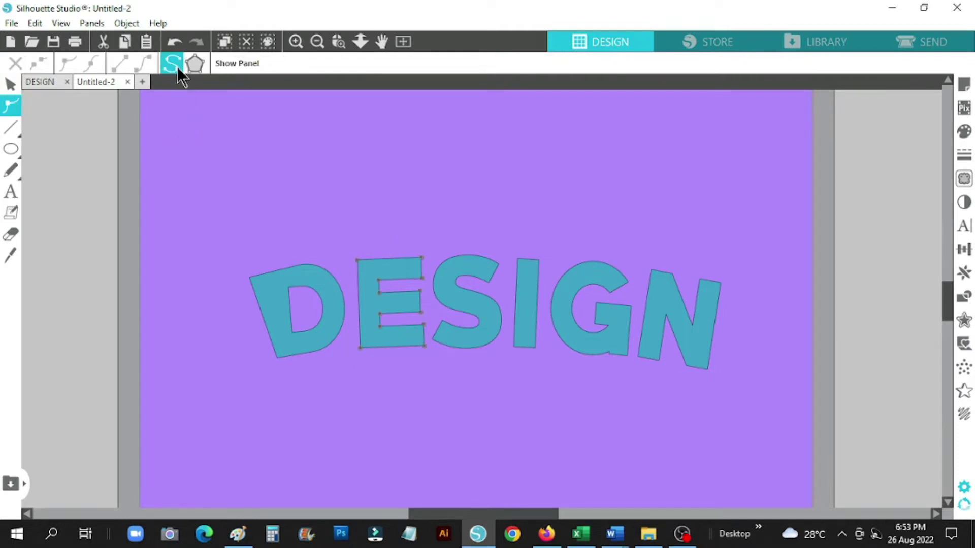
left_click_drag(422, 258, 432, 242)
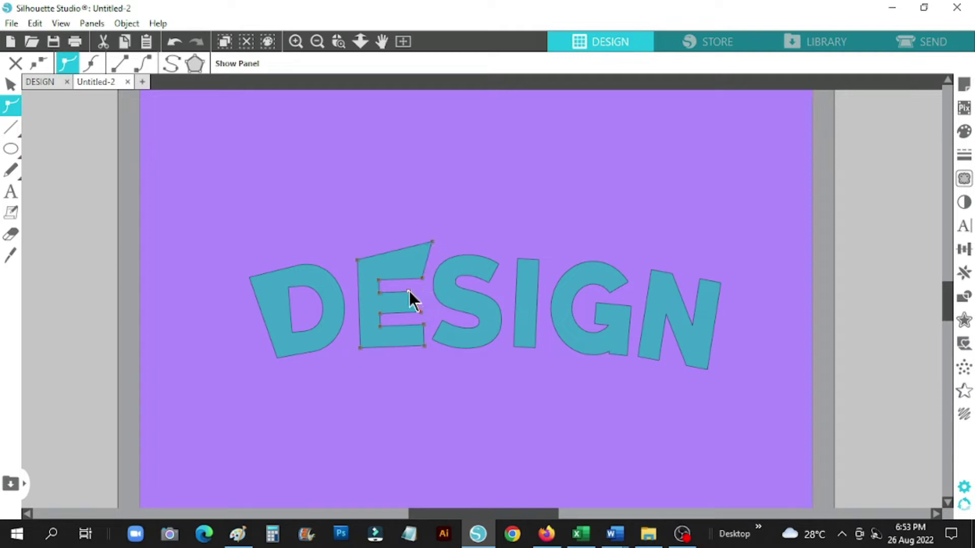
left_click_drag(408, 292, 422, 315)
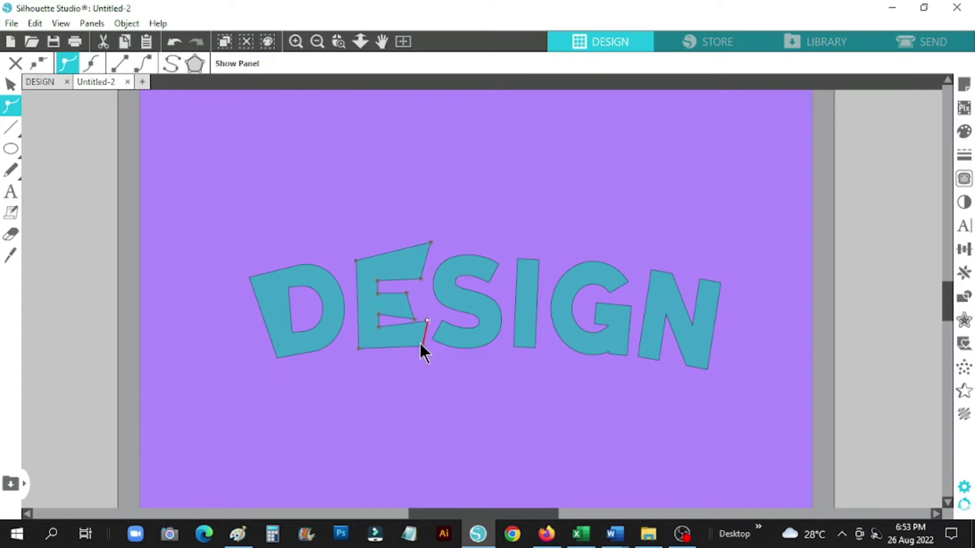
left_click_drag(420, 344, 428, 352)
Step: Simplify the letter S and stretch the tips of its upper and lower ends, and pull the I's upper-right corner up and outward
left_click(462, 337)
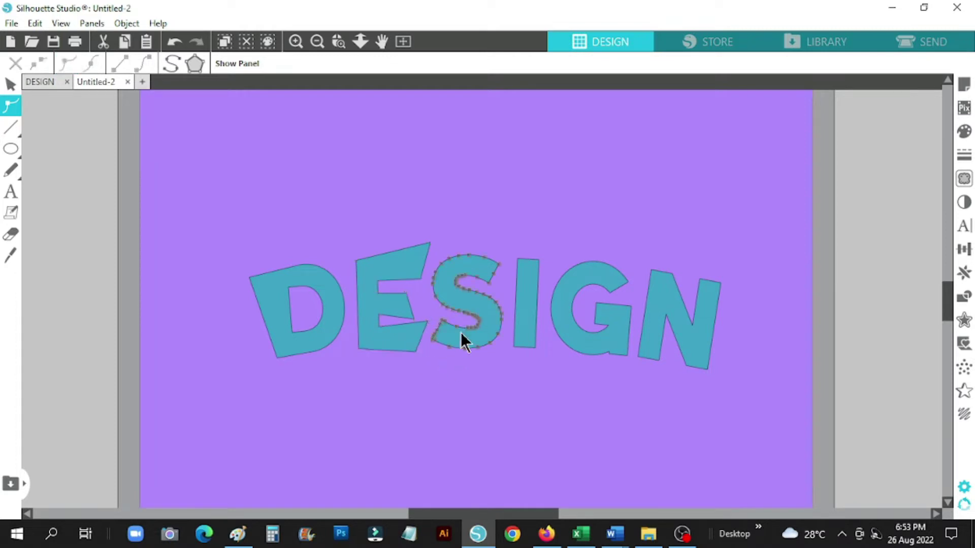
left_click(175, 71)
left_click_drag(498, 264, 509, 251)
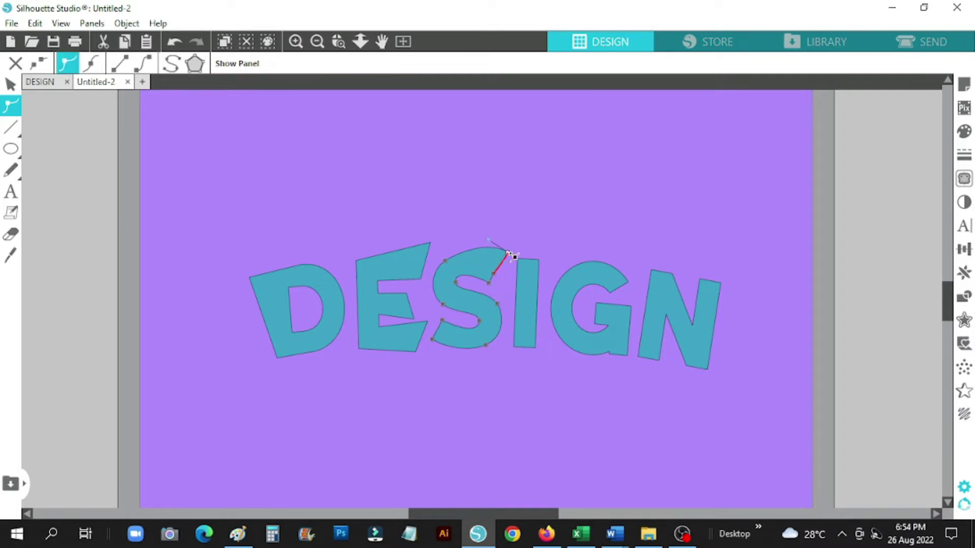
mouse_move(442, 321)
left_mouse_down()
mouse_move(443, 333)
mouse_move(449, 316)
left_mouse_up()
left_click(518, 307)
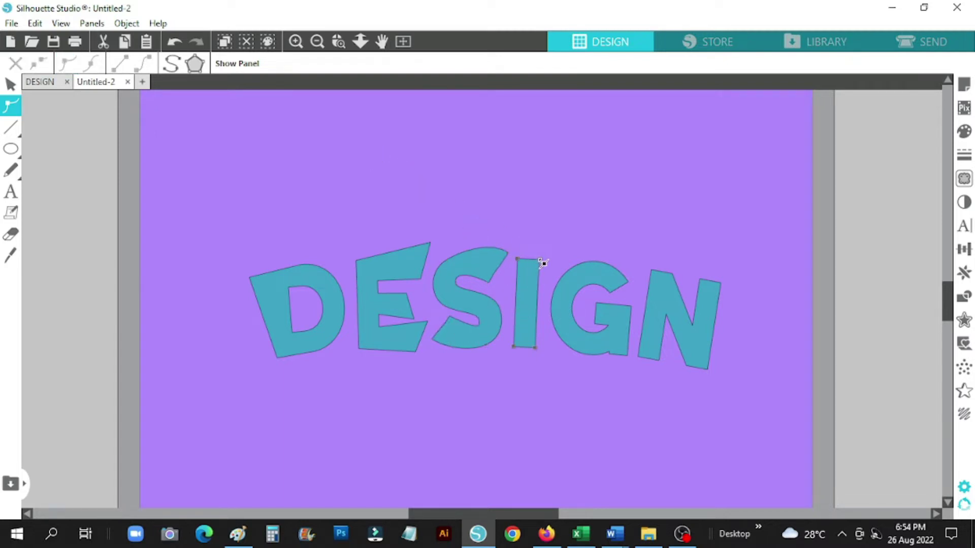
left_click_drag(541, 262, 556, 245)
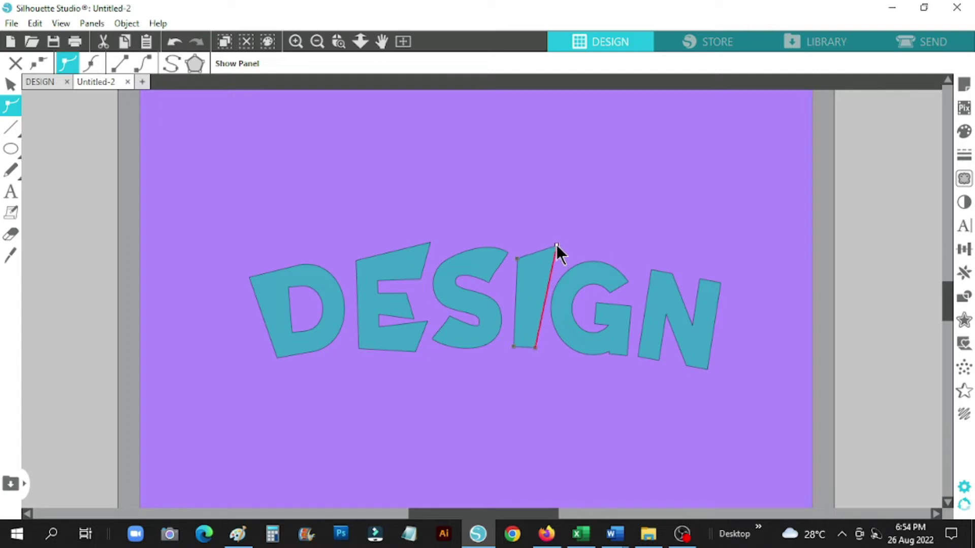
Step: Simplify the points of the letter G, extend its upper tip outward and tilt the top edge of its crossbar
left_click(578, 280)
left_click(173, 65)
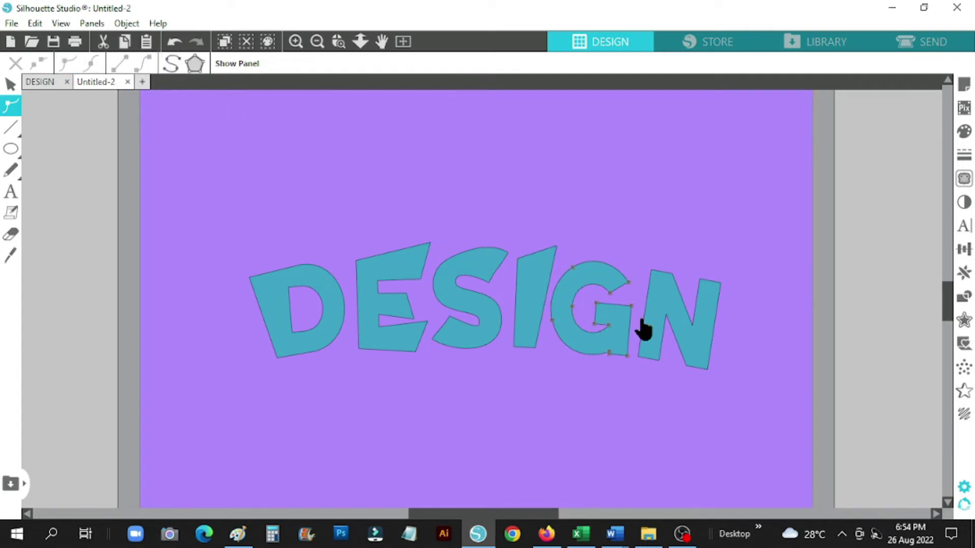
left_click(632, 286)
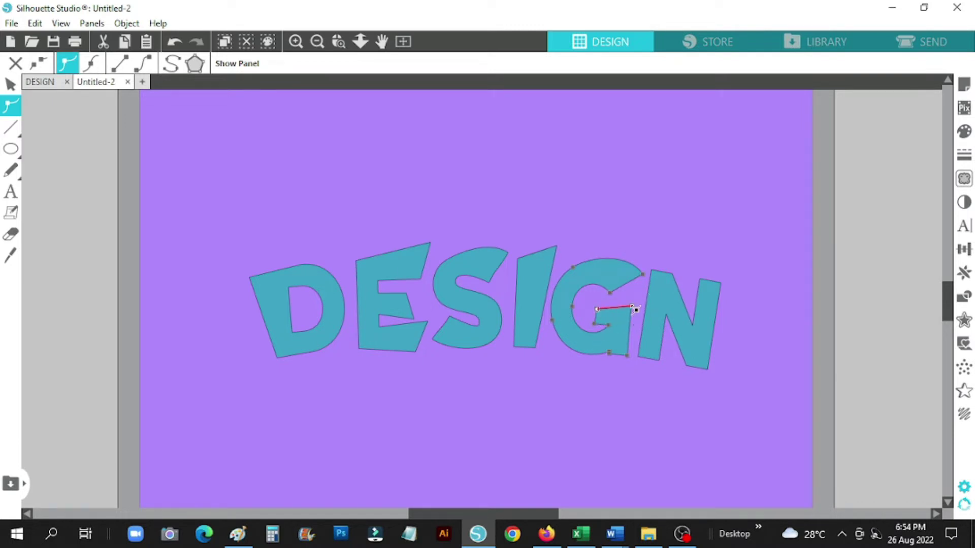
left_click_drag(633, 300, 636, 303)
Step: Reshape the letter N by pulling its upper-right corner up and outward and the inner foot of its left stem down
left_click(667, 310)
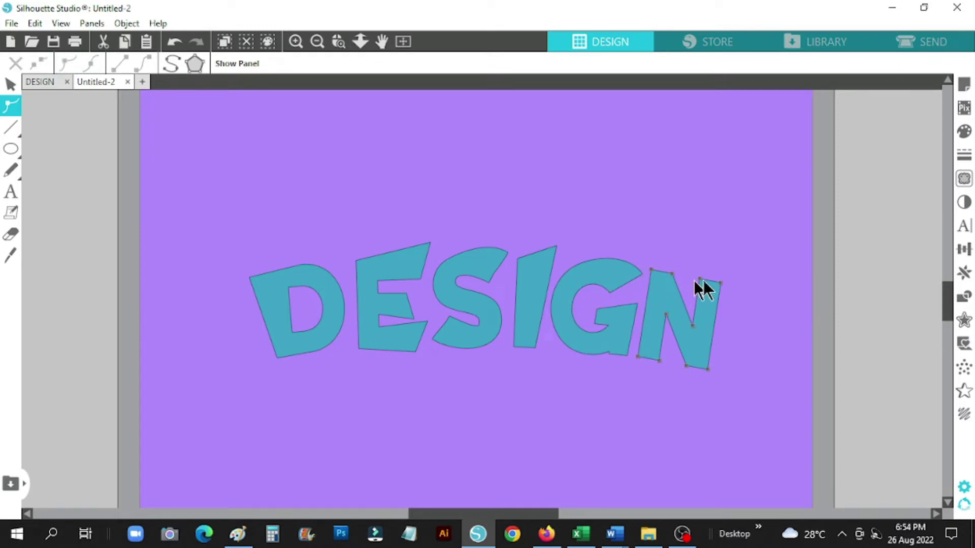
left_click_drag(722, 284, 735, 270)
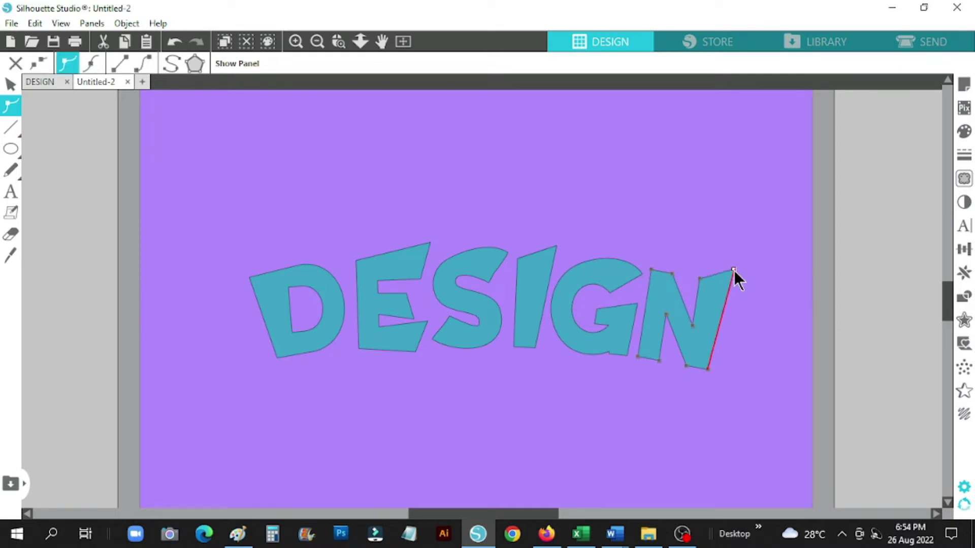
left_click(659, 362)
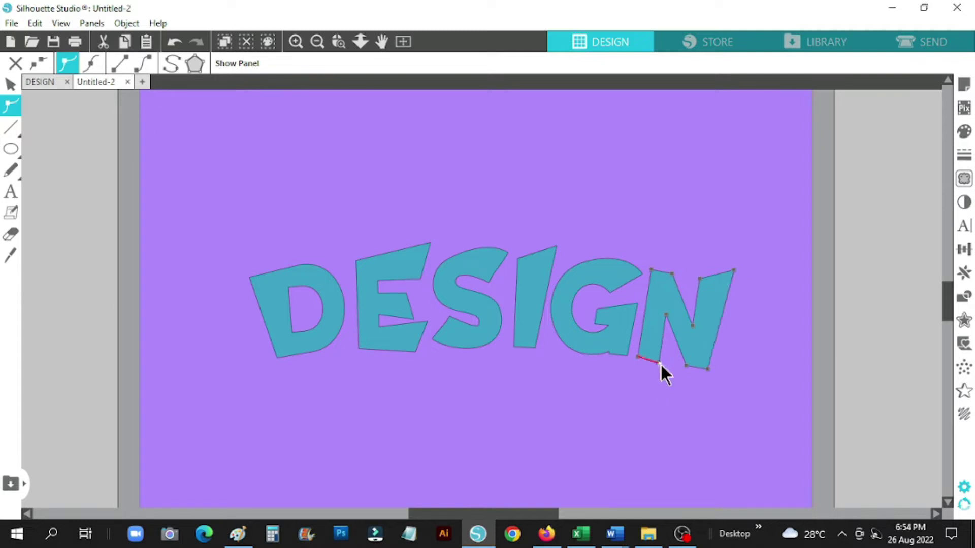
left_click(680, 422)
Step: Group all the reshaped letters of DESIGN
left_click_drag(194, 247, 742, 394)
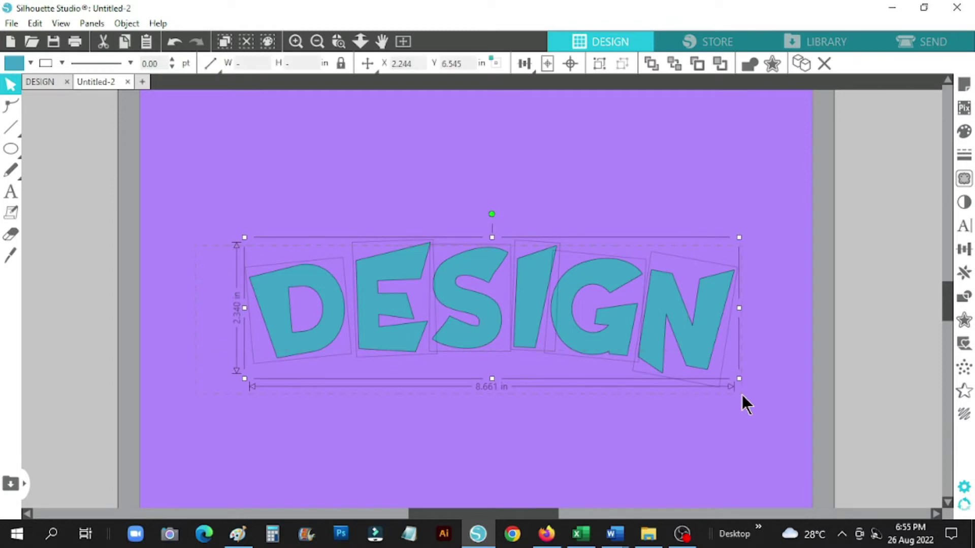
right_click(470, 280)
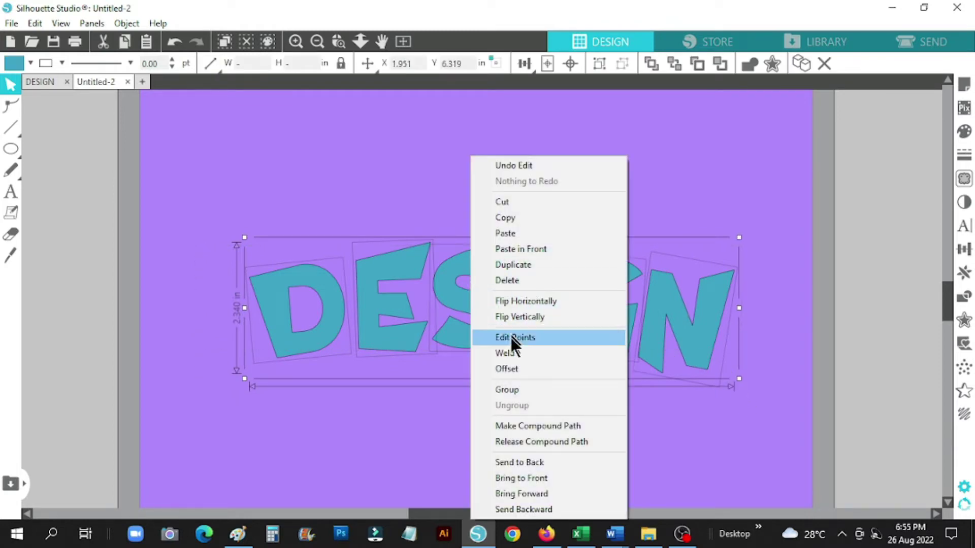
left_click(516, 389)
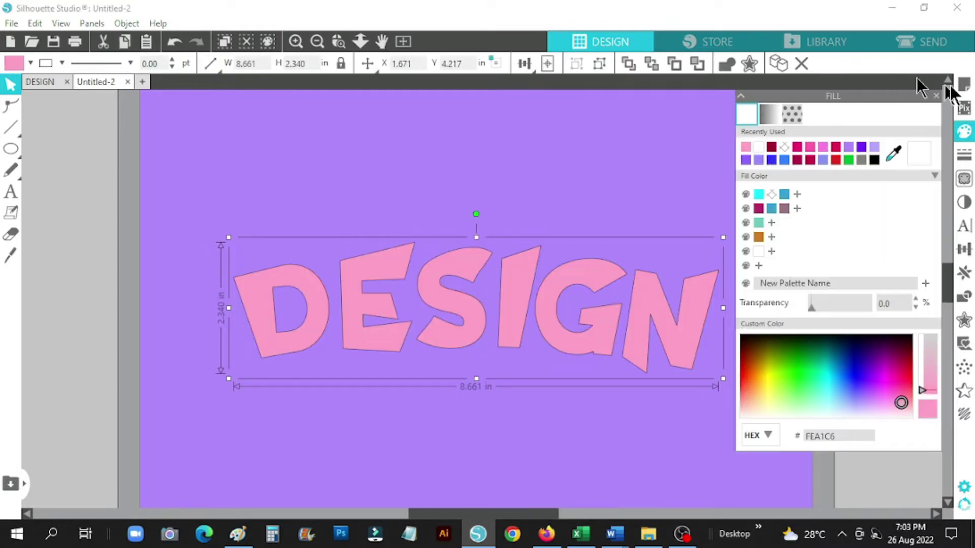
Step: Duplicate the grouped pink lettering slightly to the right and fill the copy with dark red A10037
left_click(936, 96)
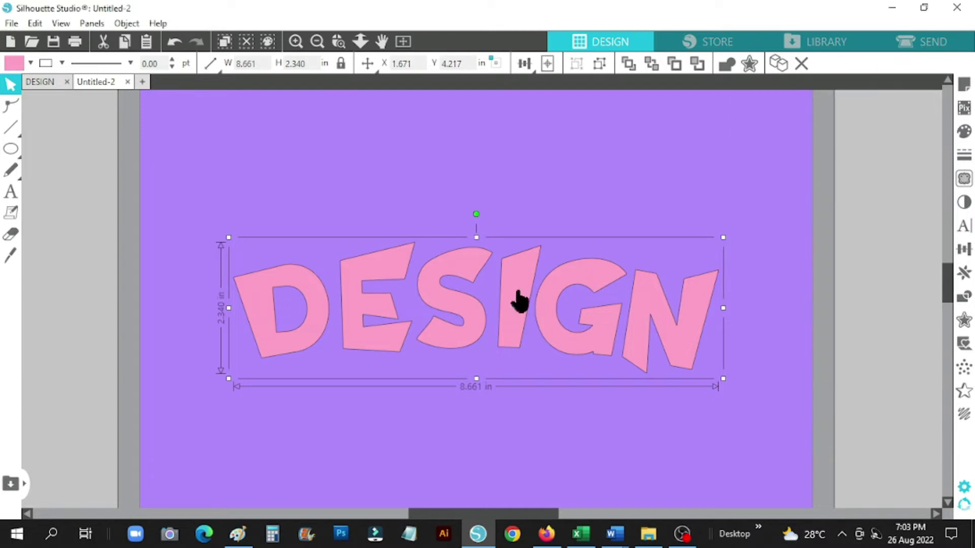
right_click(521, 287)
left_click(559, 263)
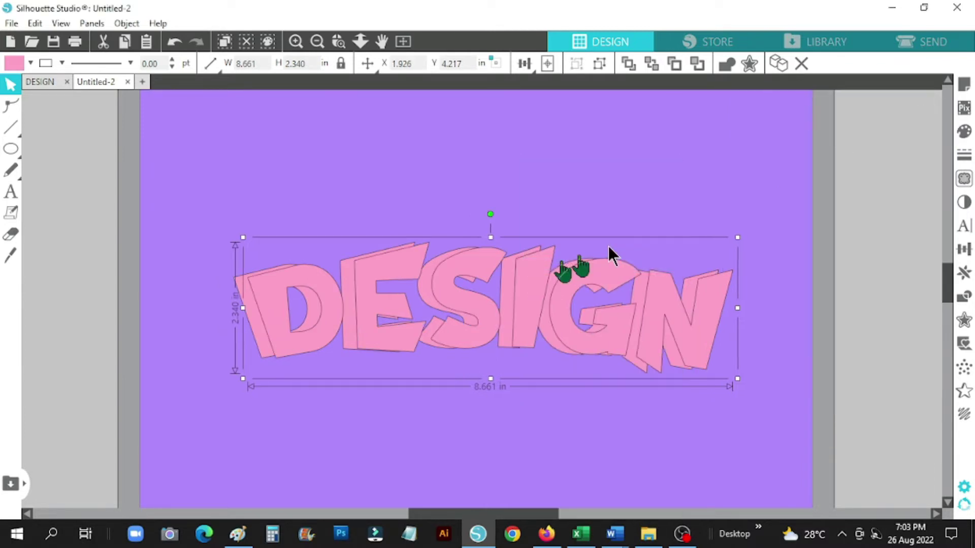
left_click(964, 132)
left_click(772, 147)
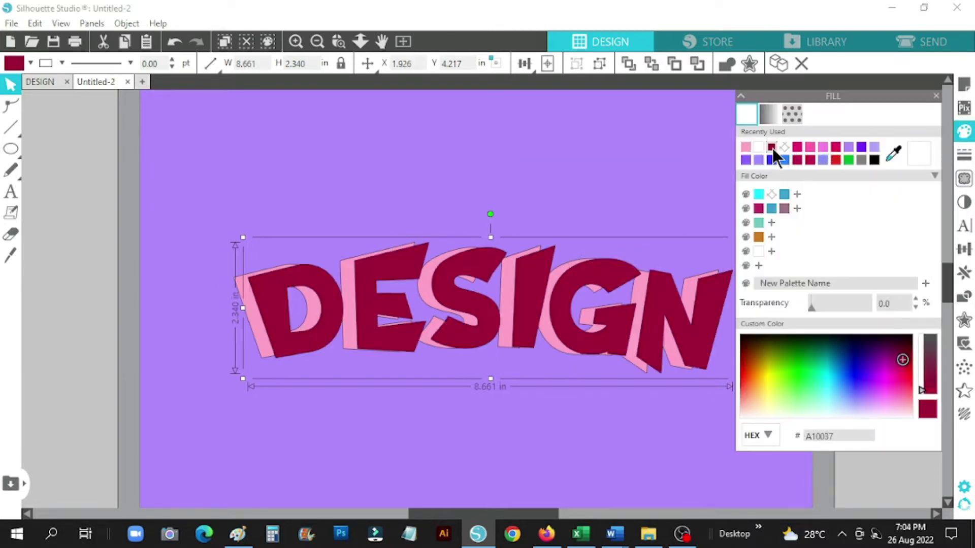
left_click(936, 96)
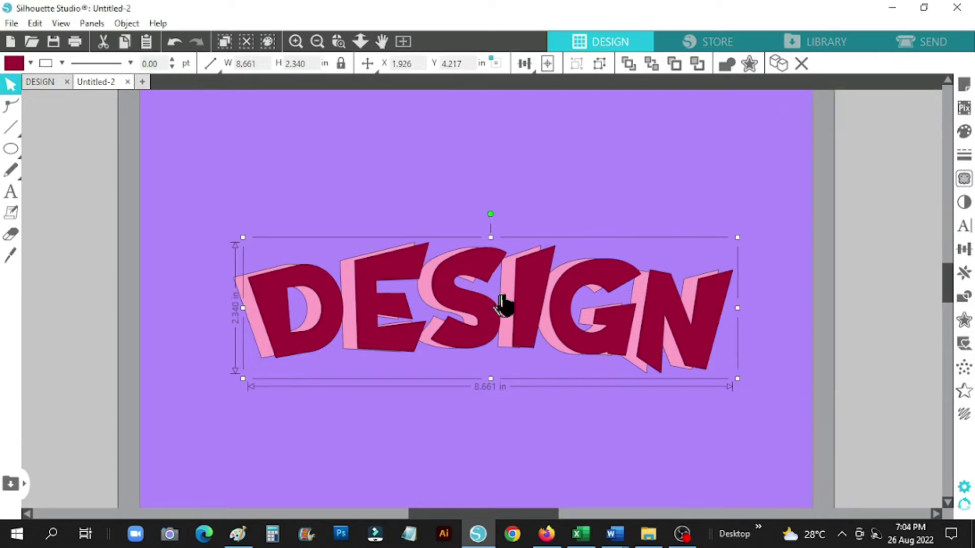
Step: Send the dark red copy behind the pink lettering and place it at about X 1.722, Y 4.242 in as a thin lower-right shadow
right_click(522, 300)
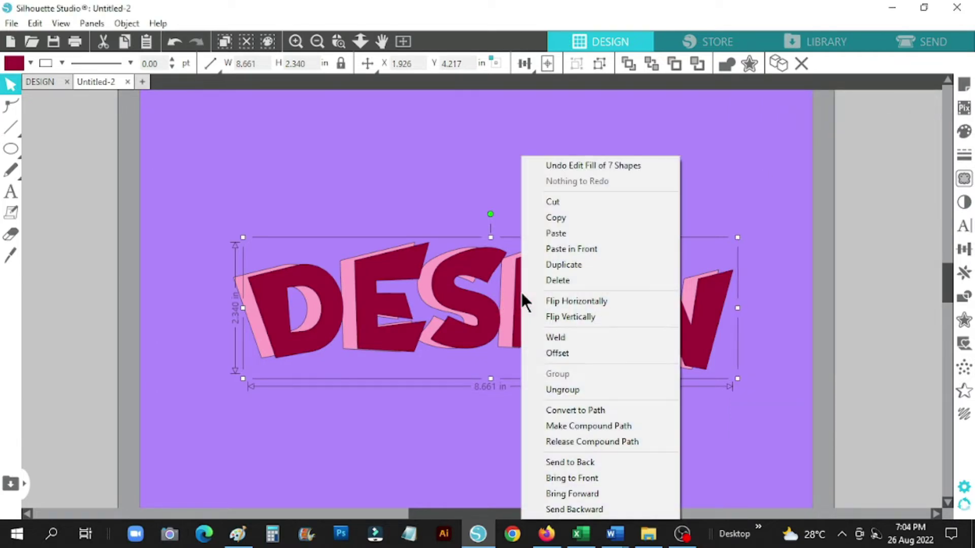
left_click(557, 463)
left_click_drag(544, 353, 522, 359)
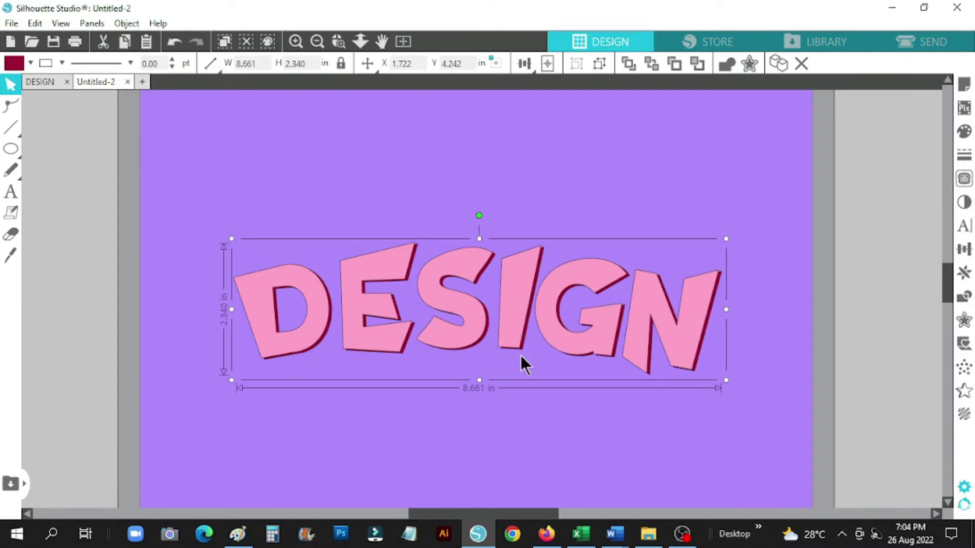
left_click(503, 412)
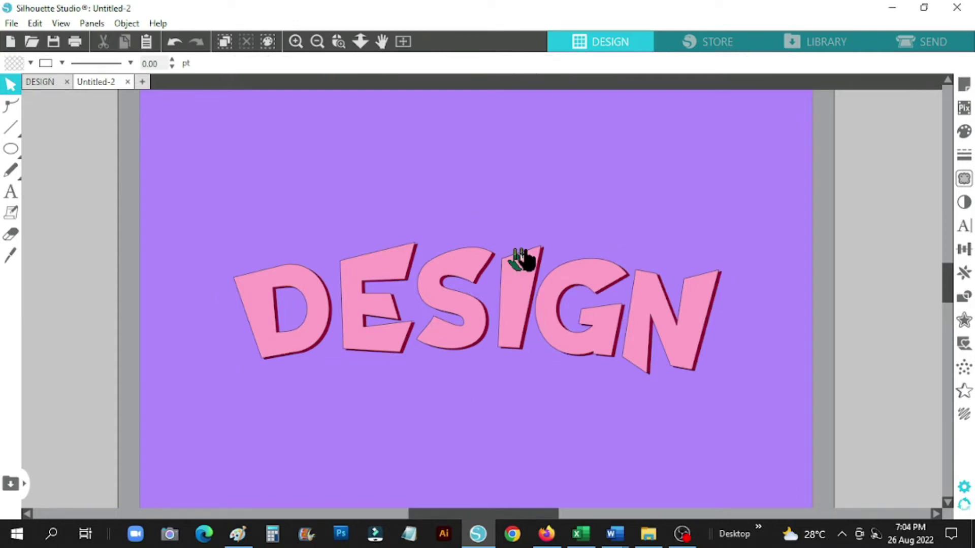
Step: Create a 0.140 in offset with rounded corners around the pink lettering and fill it white
left_click(516, 294)
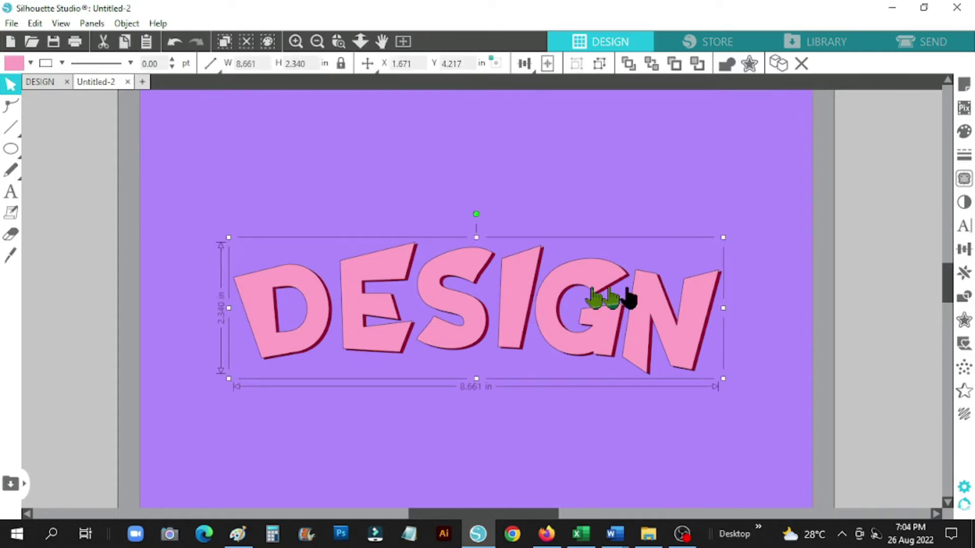
left_click(964, 321)
left_click(795, 129)
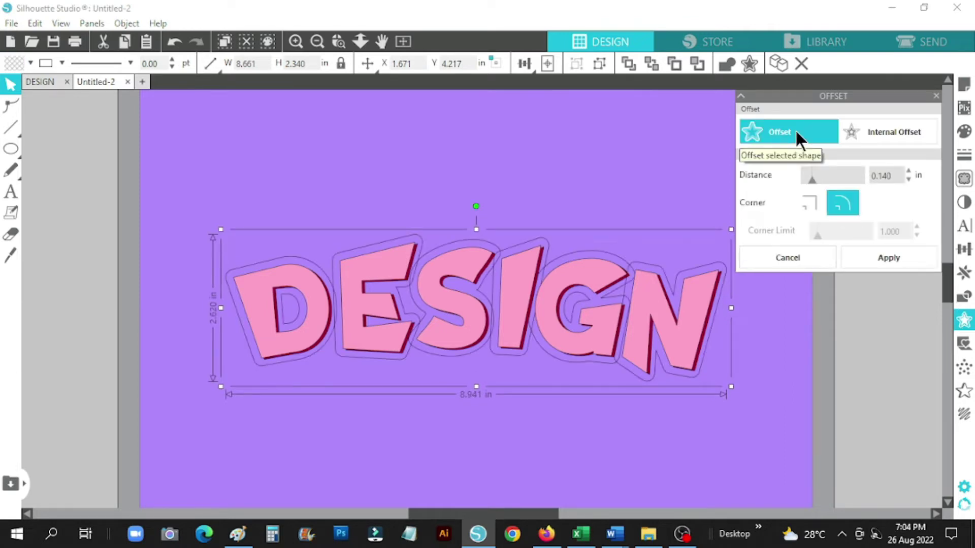
left_click(883, 256)
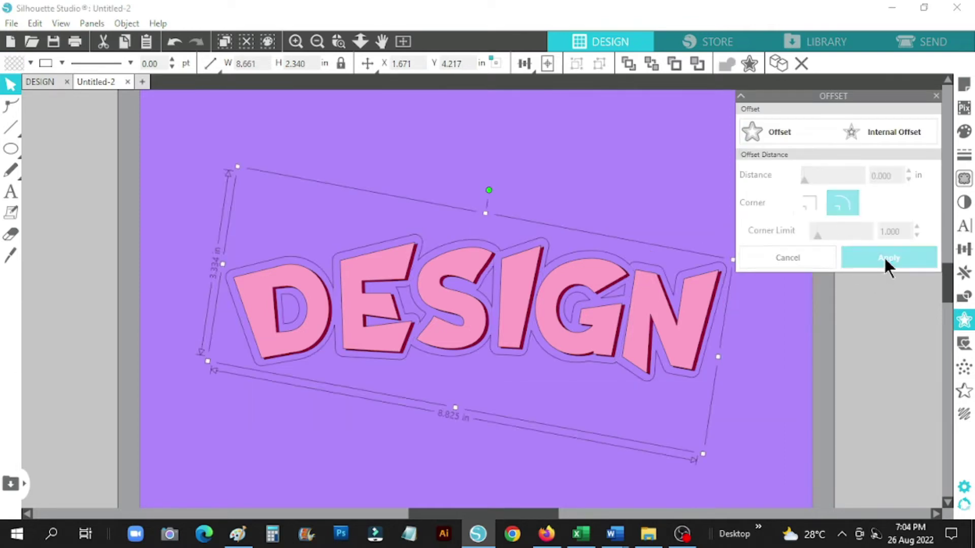
left_click(965, 131)
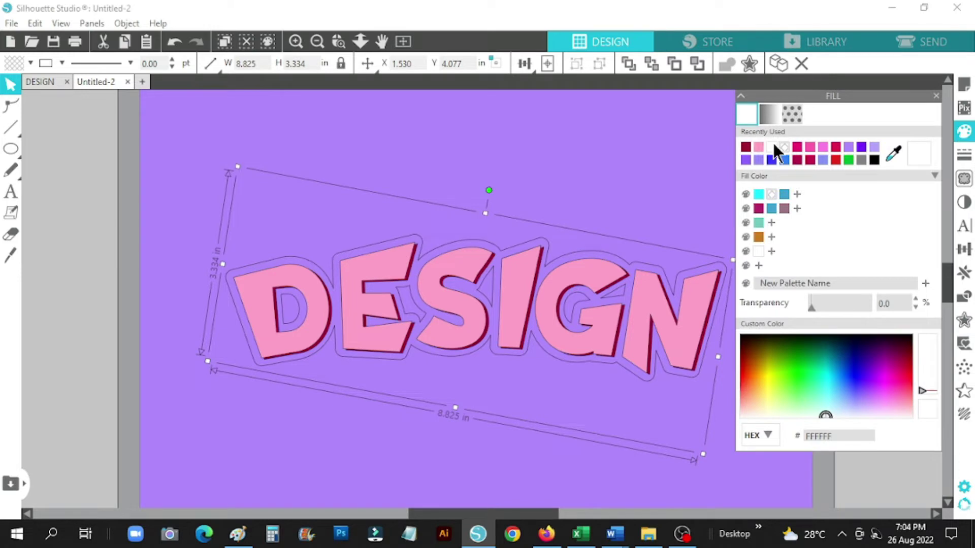
left_click(772, 146)
left_click(936, 96)
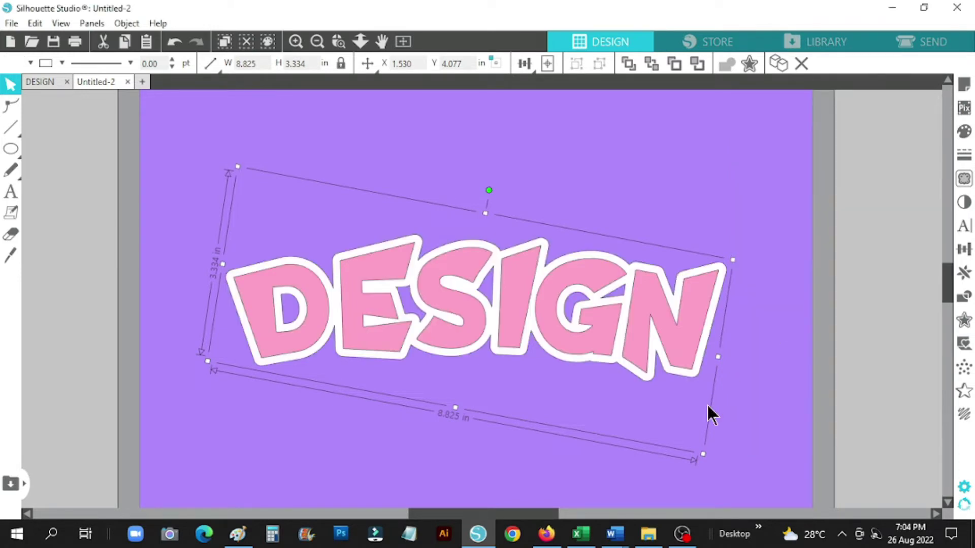
Step: Move the white offset shape below the lettering and release its compound path
left_click(693, 386)
left_click_drag(684, 378, 683, 511)
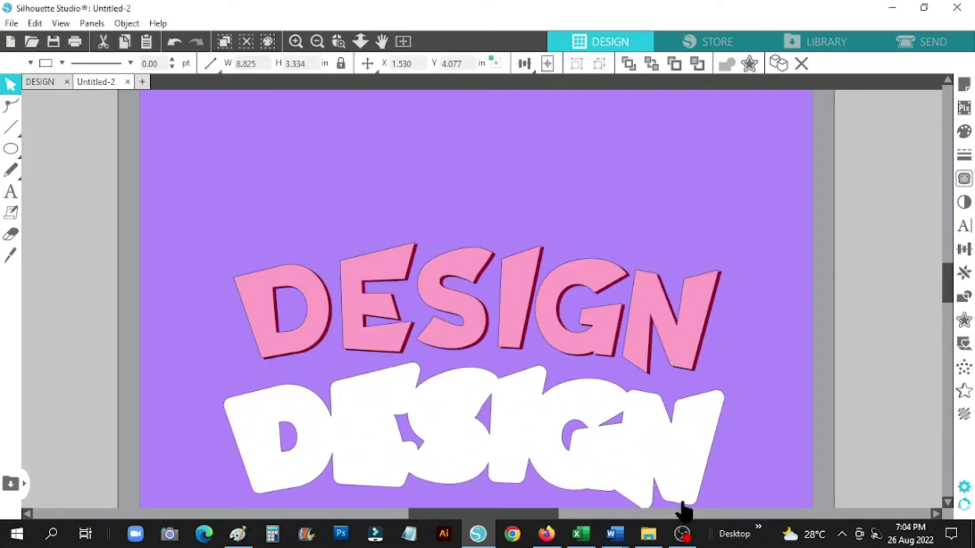
left_click(681, 501)
scroll(679, 500, "down", 2)
right_click(486, 369)
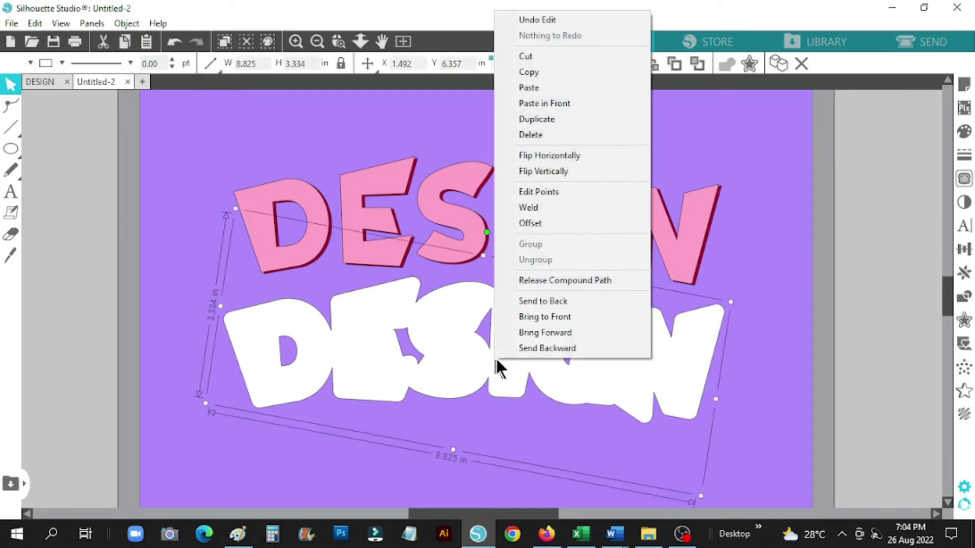
left_click(587, 289)
left_click(518, 418)
Step: Move the white outer outline back up onto the lettering and delete the leftover inner cutout pieces
left_click_drag(522, 349, 544, 261)
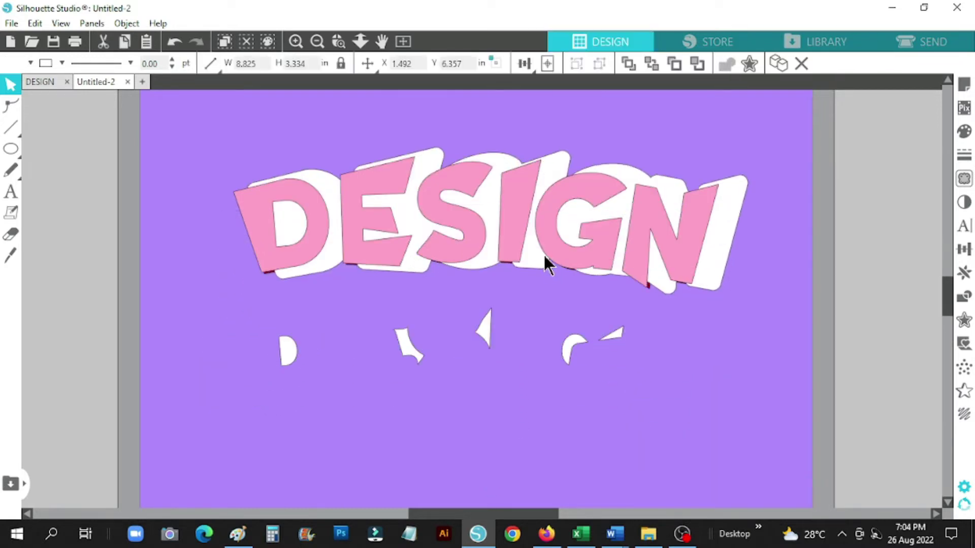
left_click_drag(250, 333, 659, 371)
right_click(573, 349)
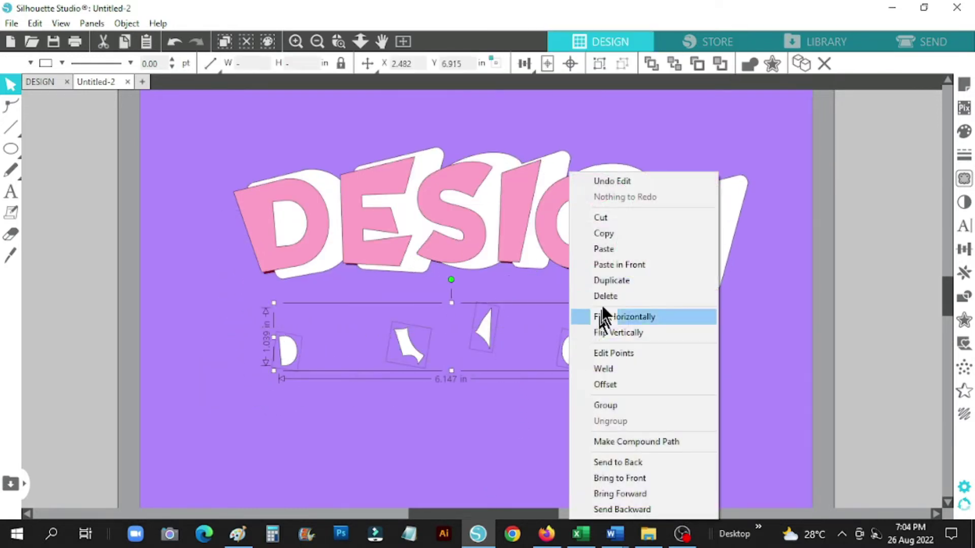
left_click(599, 296)
Step: Send the white outline to the back and align it evenly behind the lettering at about X 1.556, Y 4.089 in
scroll(665, 366, "up", 1)
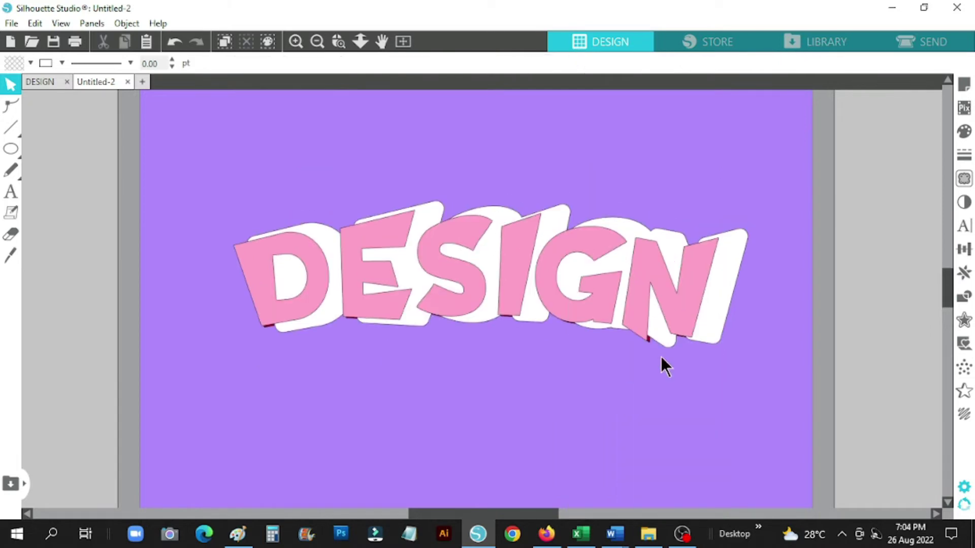
right_click(710, 333)
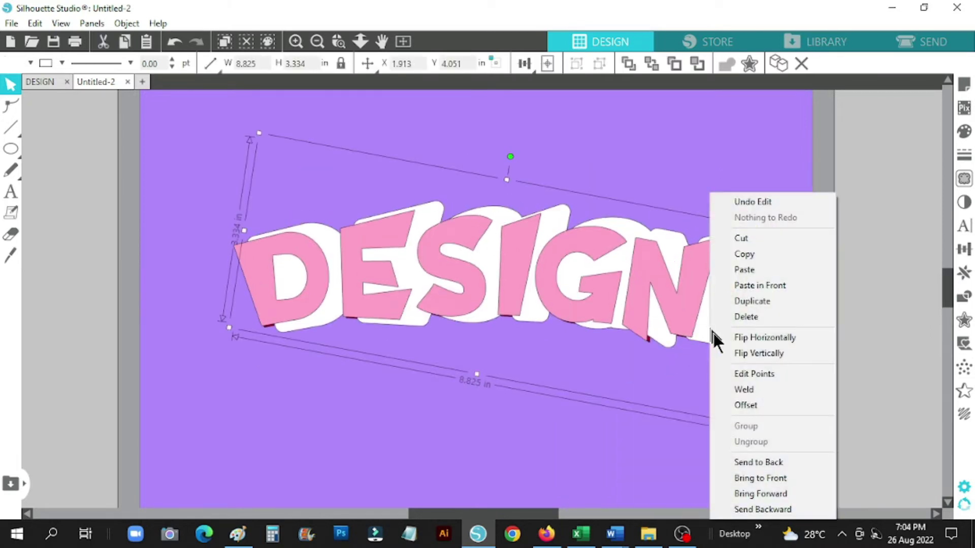
left_click(767, 463)
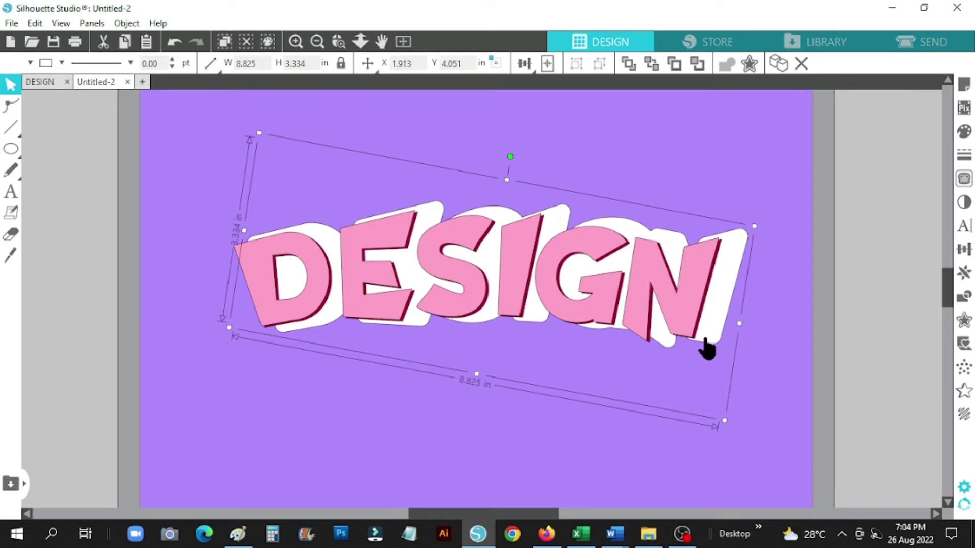
left_click_drag(706, 349, 668, 350)
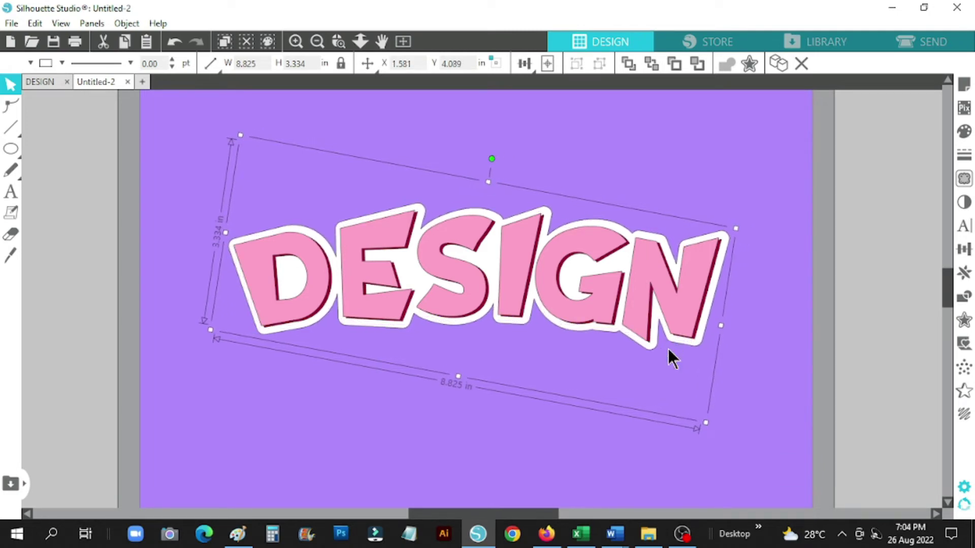
key("Left")
key("Left")
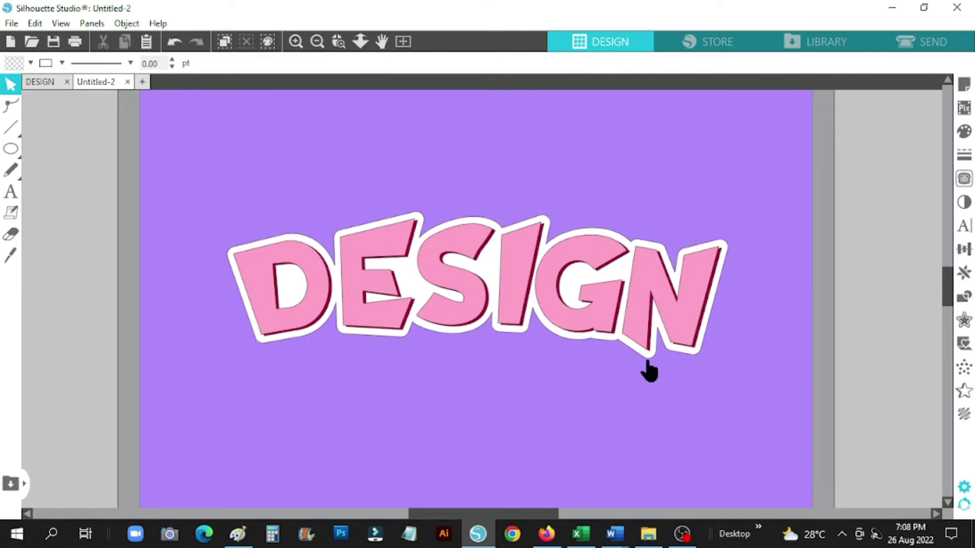
Step: Duplicate the white outline, move the copy down over the lettering and fill it with magenta E90072
left_click(648, 359)
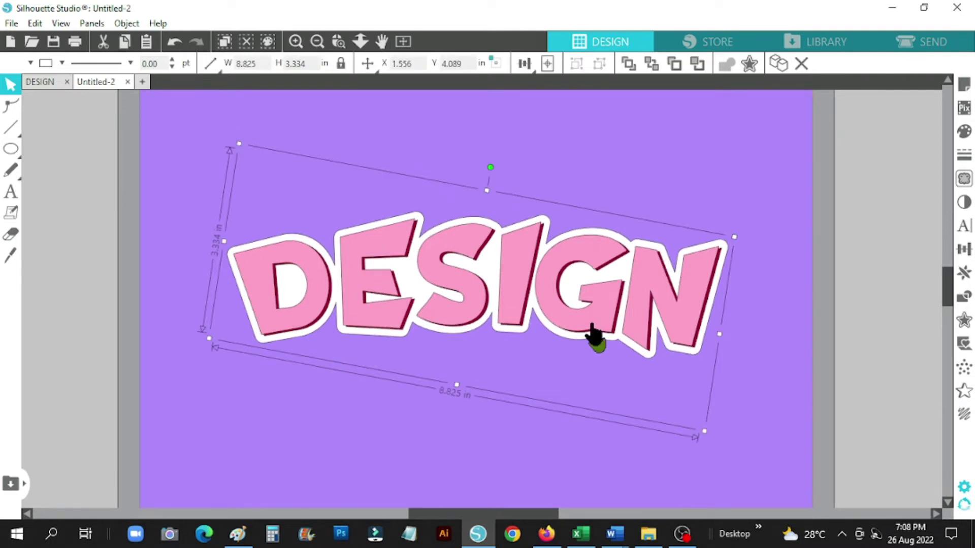
right_click(586, 338)
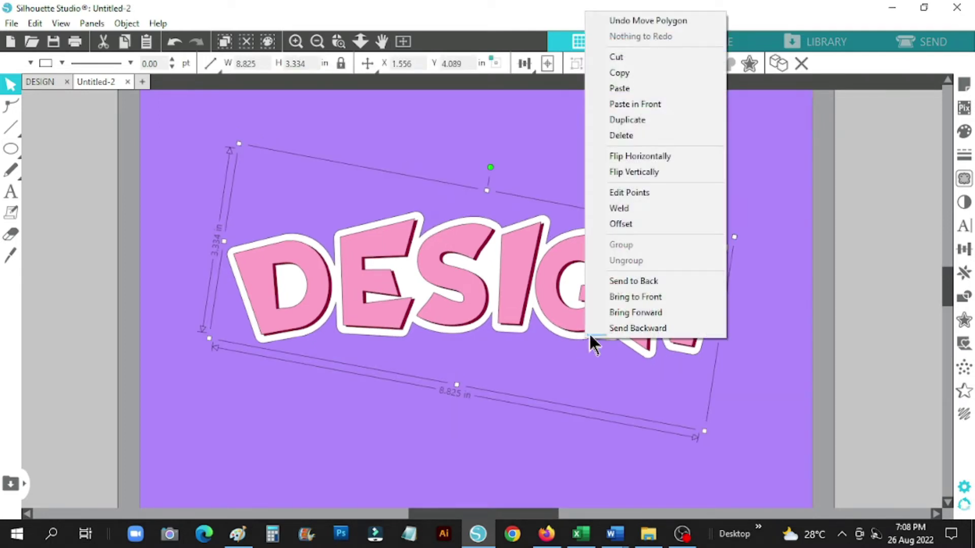
left_click(642, 120)
left_click_drag(616, 271, 599, 317)
left_click(963, 131)
left_click(784, 149)
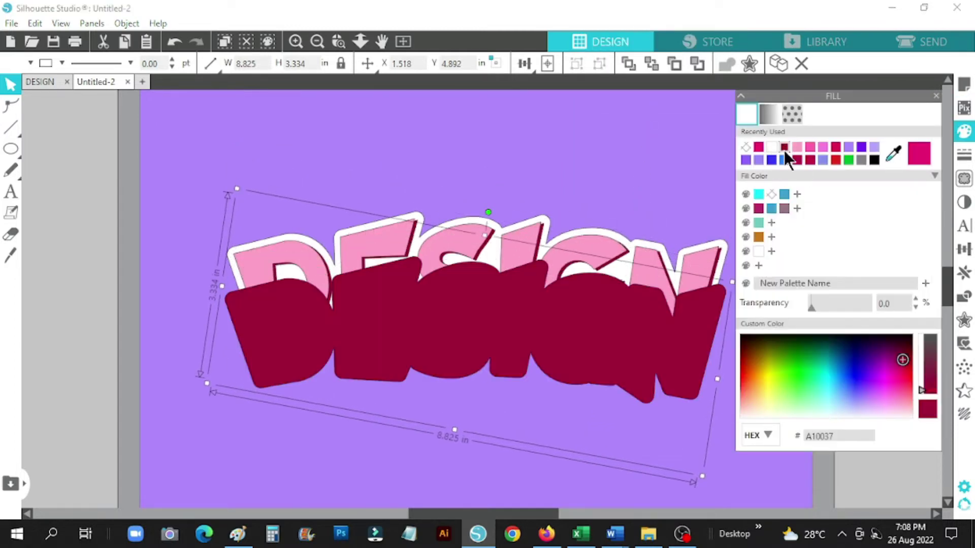
left_click(769, 148)
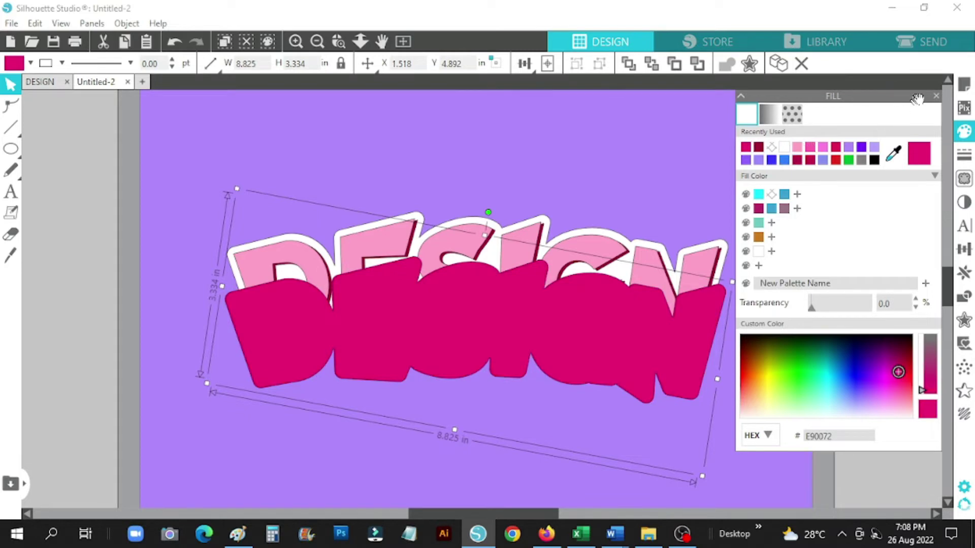
left_click(935, 96)
Step: Send the magenta outline copy to the back and move it up so it forms a lower-left shadow behind the white outline
right_click(473, 319)
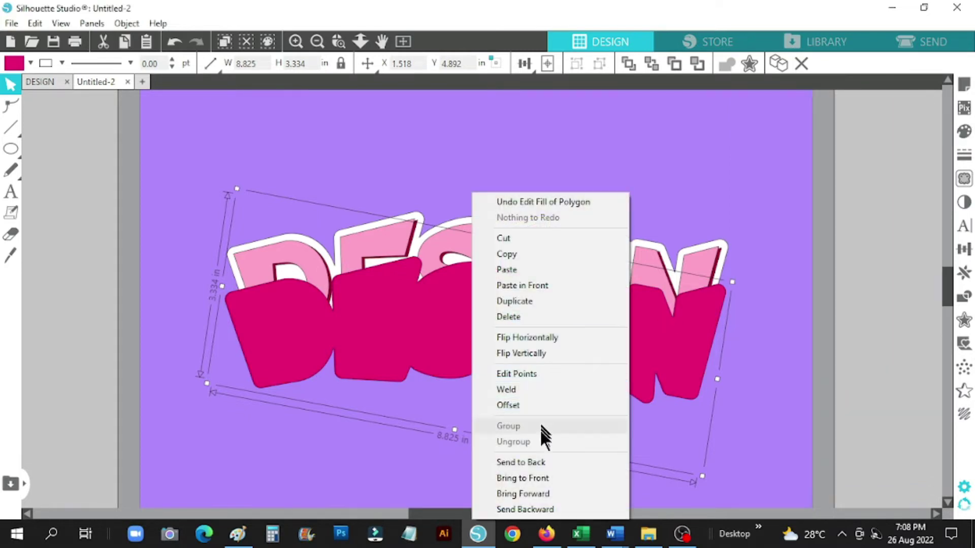
left_click(544, 463)
mouse_move(597, 350)
left_mouse_down()
mouse_move(586, 349)
mouse_move(595, 358)
left_mouse_up()
key("Up")
key("Up")
key("Up")
key("Up")
key("Up")
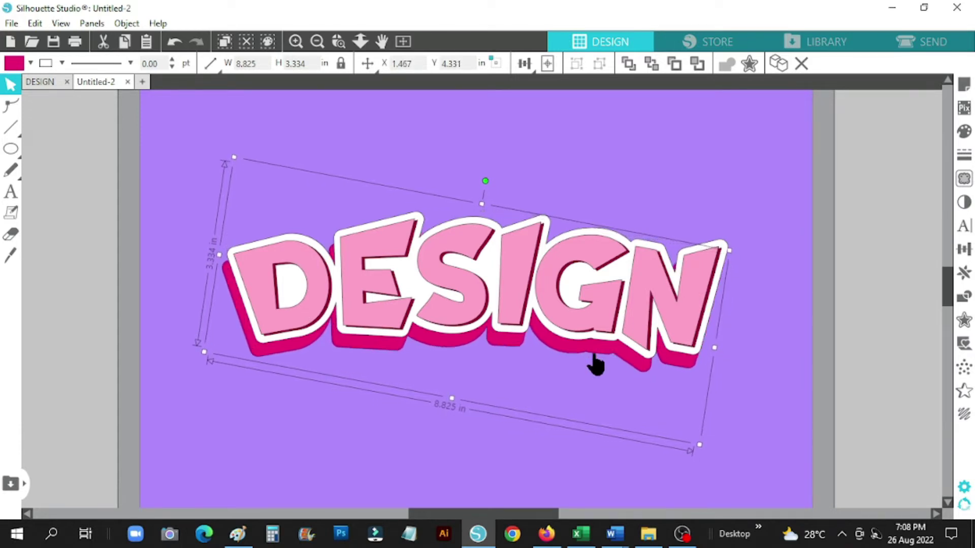
Step: Fine-tune the magenta shadow's position in small nudges to X 1.467, Y 4.217 in
key("Right")
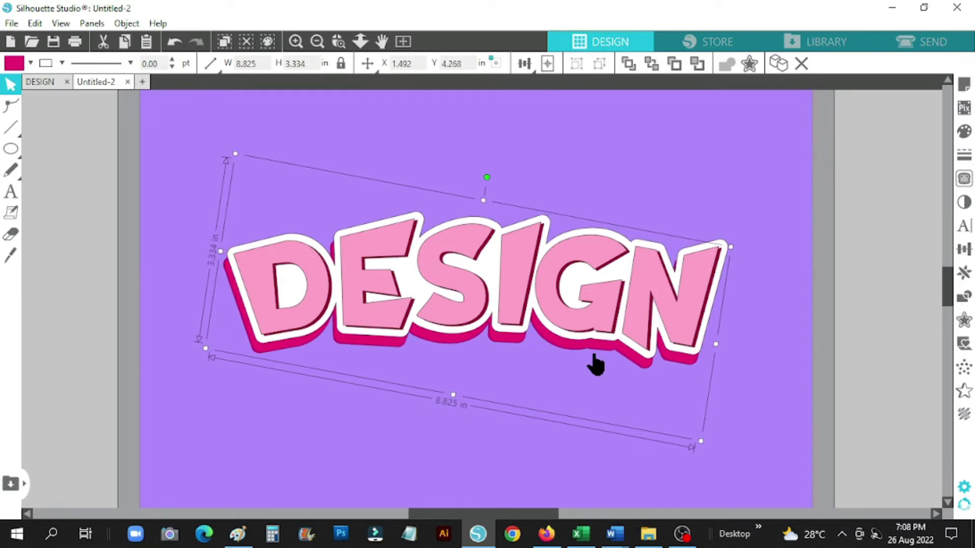
key("Up")
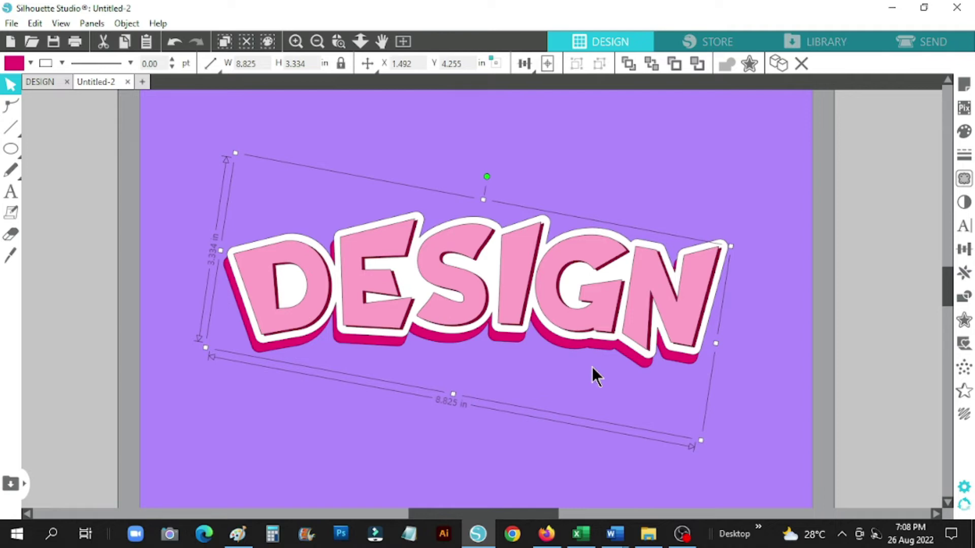
key("Left")
key("Left")
key("Up")
key("Right")
key("Right")
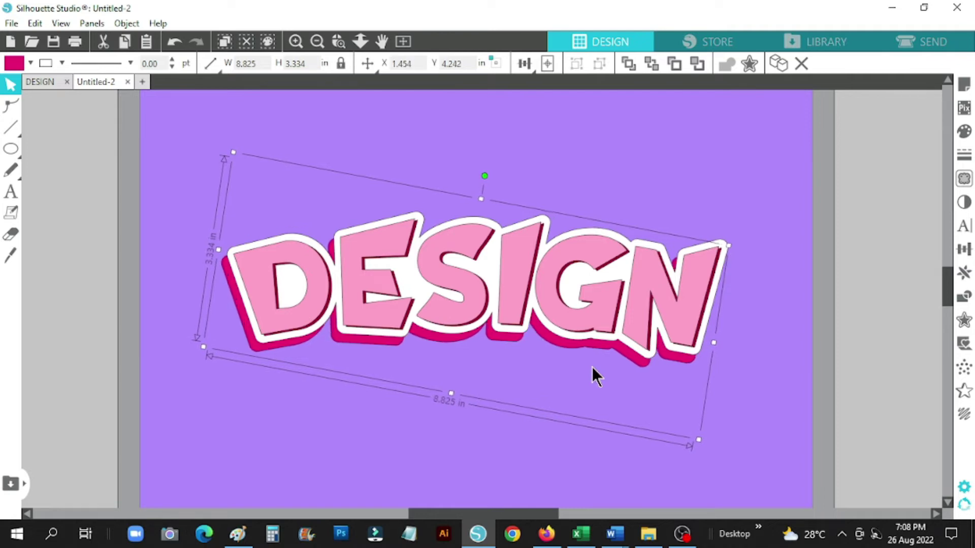
key("Up")
key("Up")
key("Up")
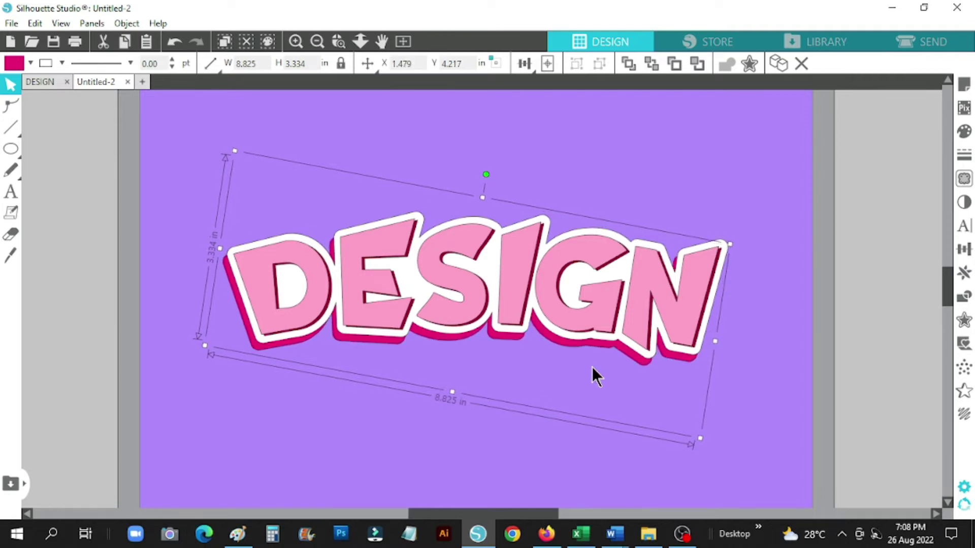
key("Down")
key("Left")
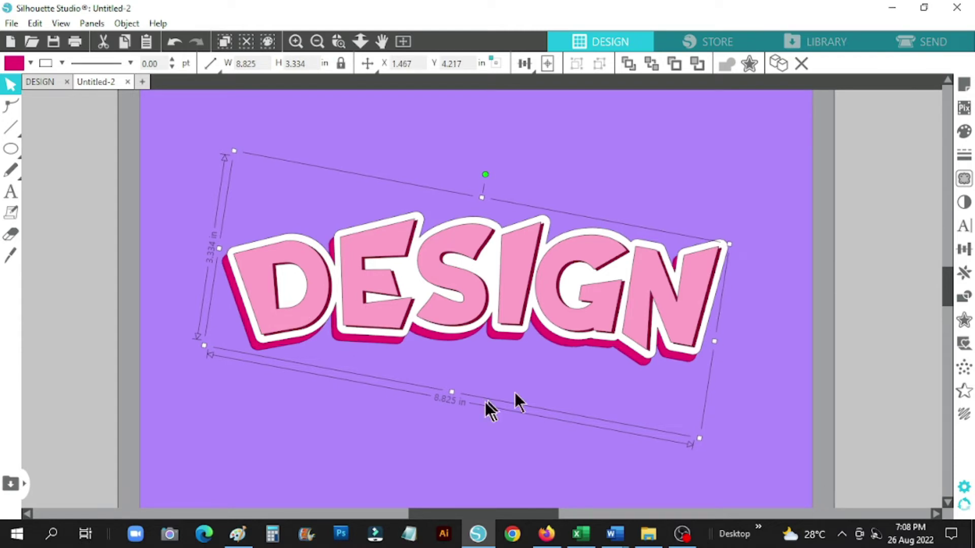
left_click(474, 439)
Step: Select all layers of the DESIGN lettering and group them
left_click(427, 224)
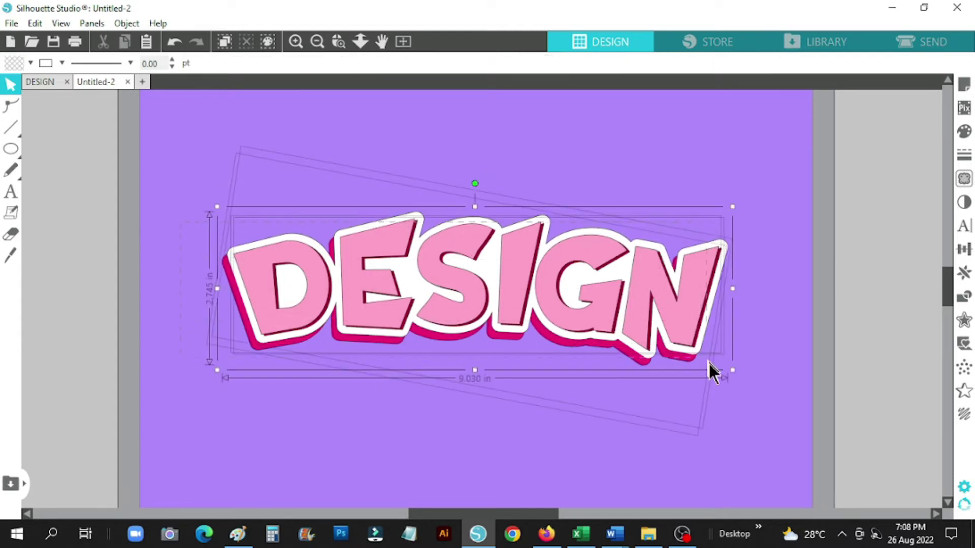
right_click(525, 270)
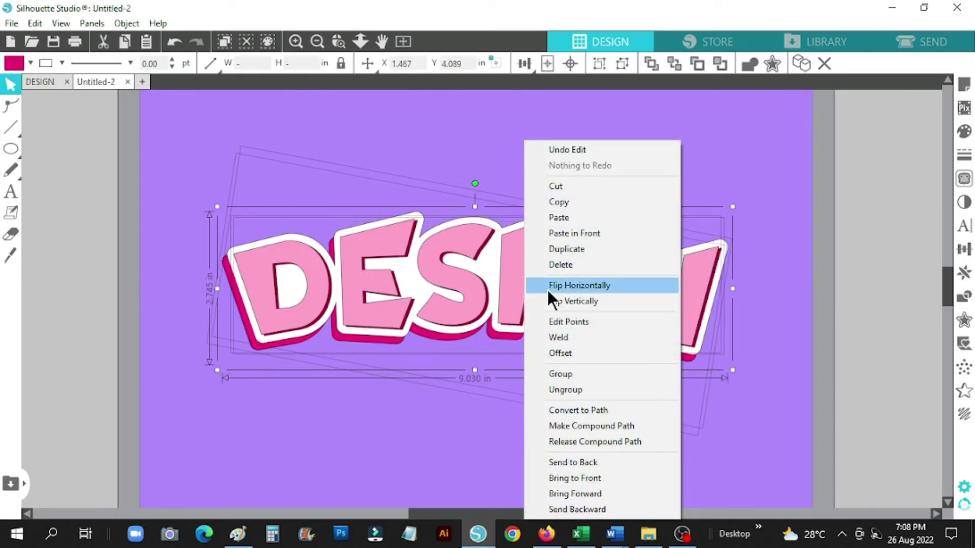
left_click(575, 389)
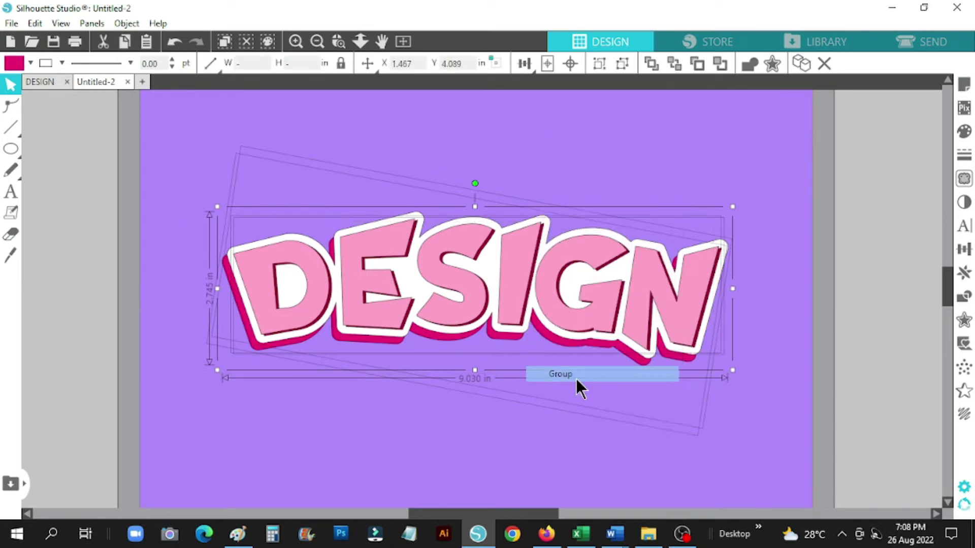
Step: Set the line color of the grouped DESIGN lettering and move the group slightly down on the purple page
left_click(62, 63)
left_click(57, 117)
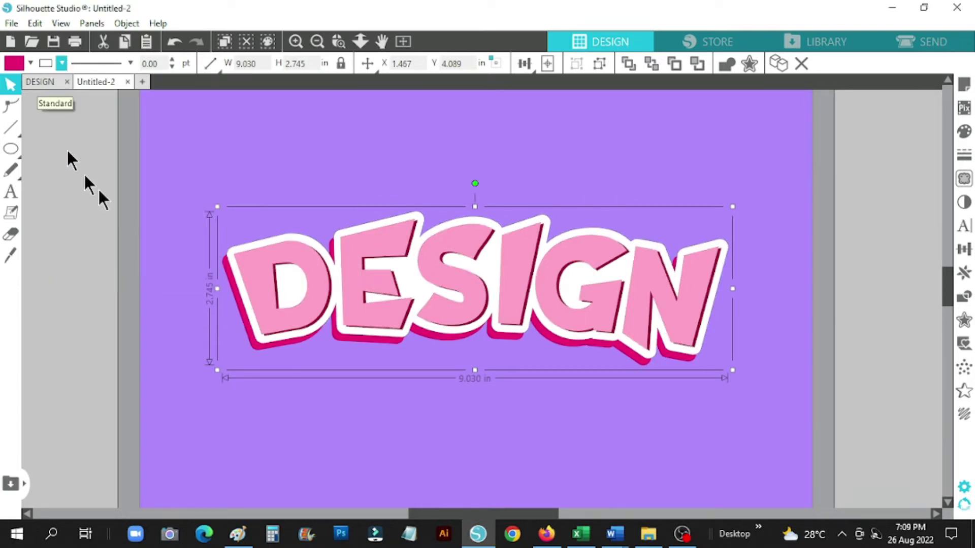
left_click(466, 461)
left_click_drag(490, 290, 494, 313)
left_click(532, 464)
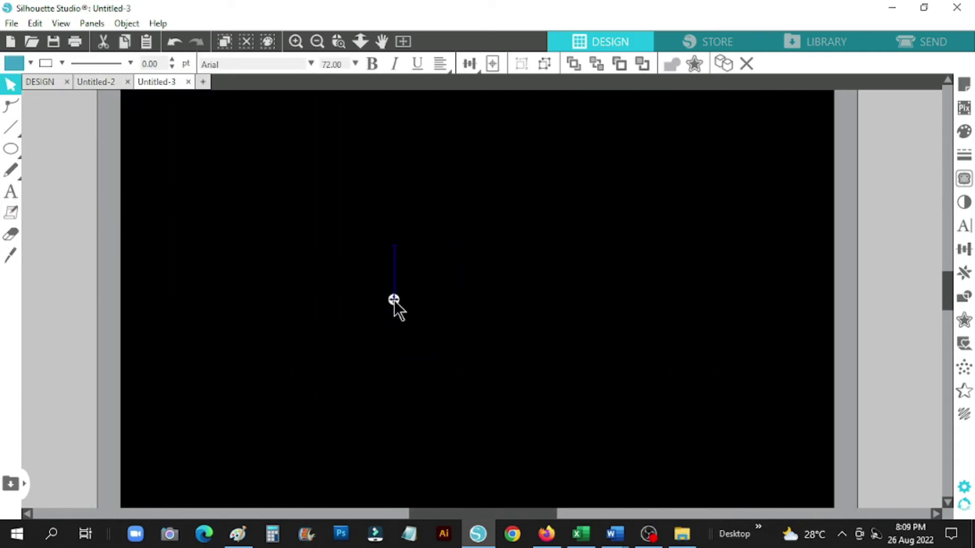
Step: Enter the text DESIGN on the black page of the new document and move it slightly toward the page center
type("DESI")
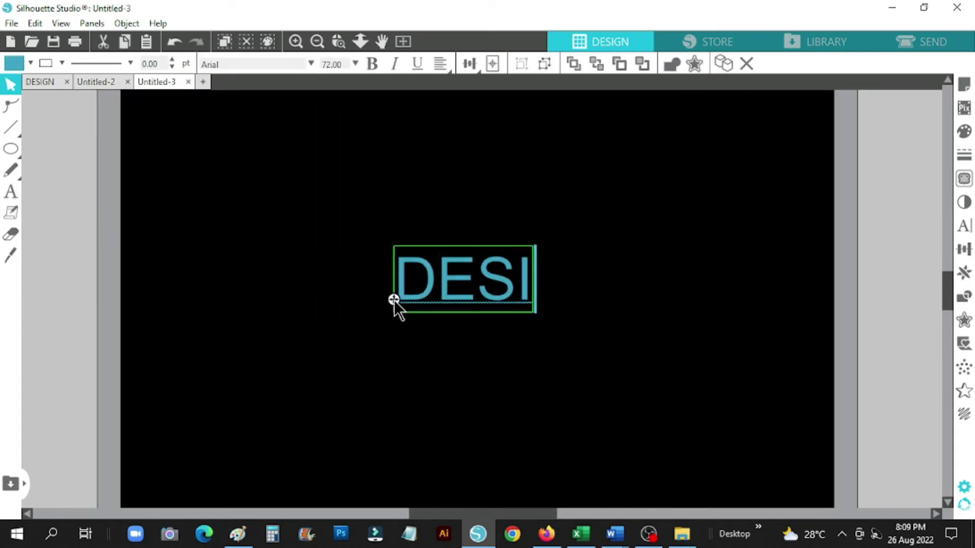
type("GN")
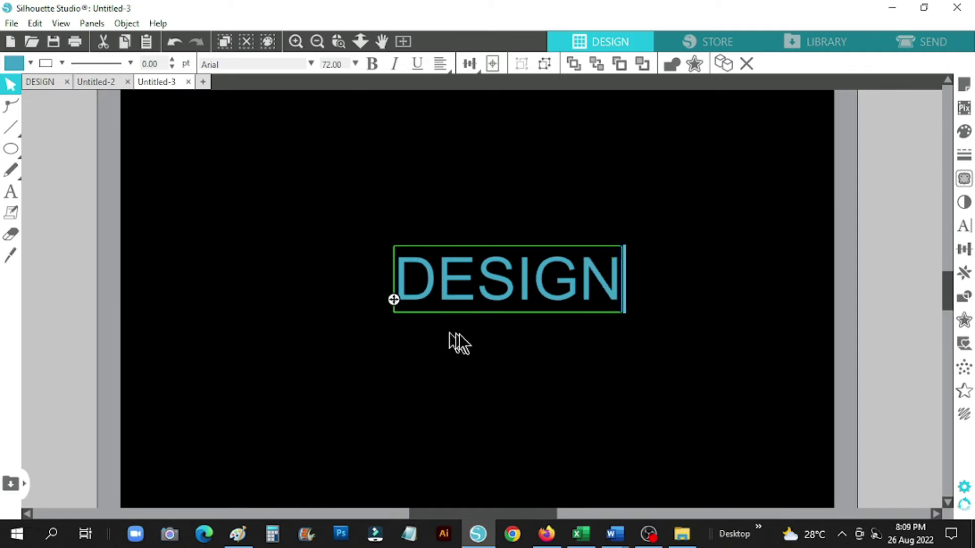
left_click(501, 316)
left_click_drag(501, 311, 476, 309)
left_click(476, 309)
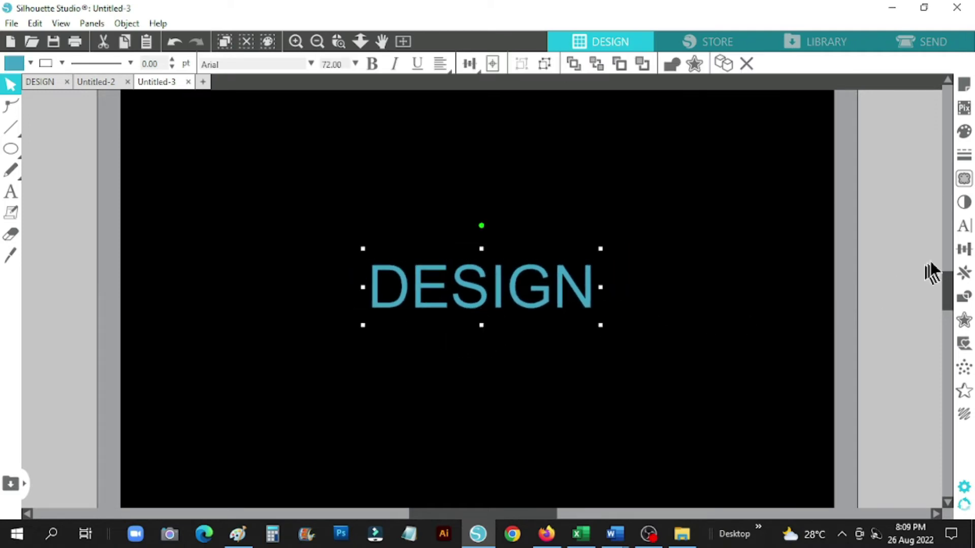
Step: Set the DESIGN text's font to PRIMETIME and fill it with white FFFFFF
left_click(963, 225)
left_click(787, 245)
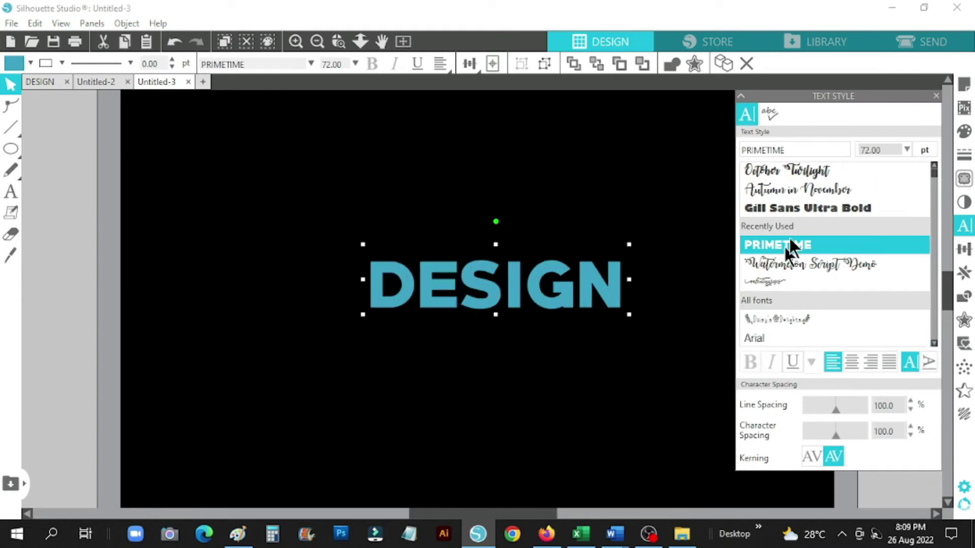
left_click(936, 96)
left_click(963, 131)
left_click(743, 147)
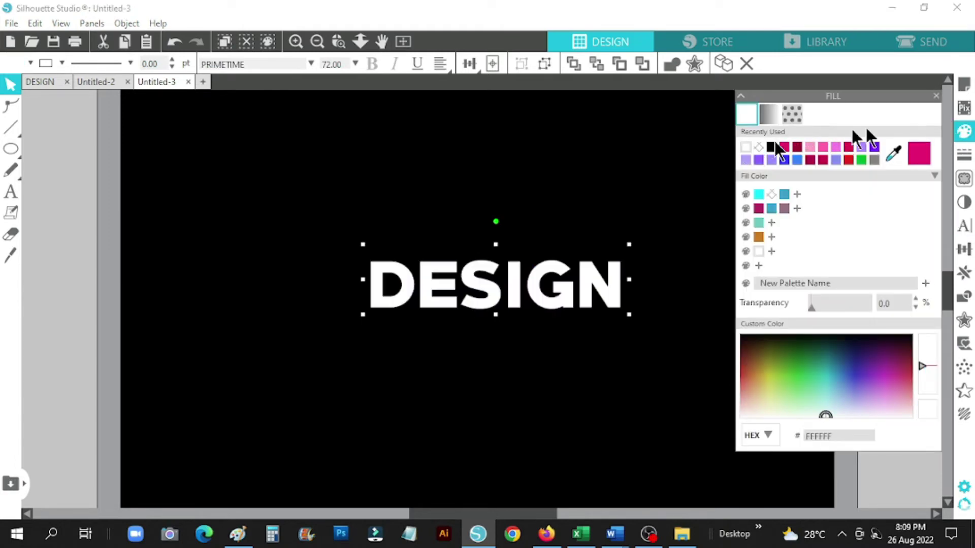
left_click(935, 96)
Step: Enlarge the DESIGN text, stretching it taller and wider, and move it to the upper part of the page
left_click_drag(630, 315, 753, 476)
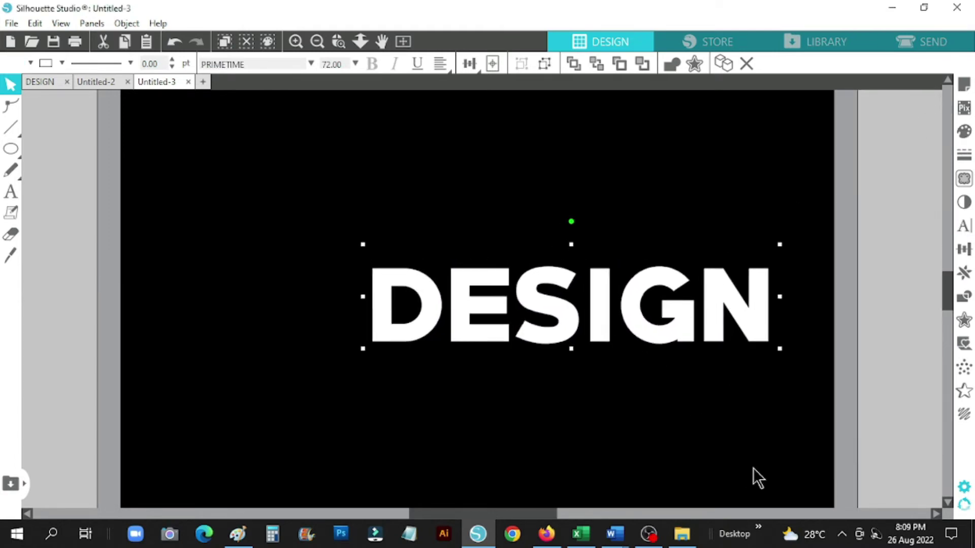
left_click_drag(757, 327, 665, 303)
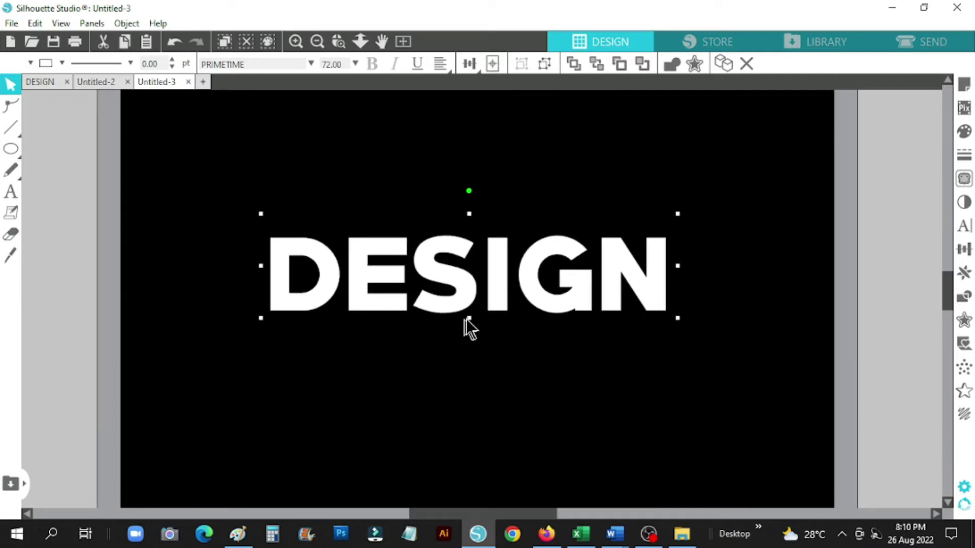
left_click_drag(469, 318, 467, 340)
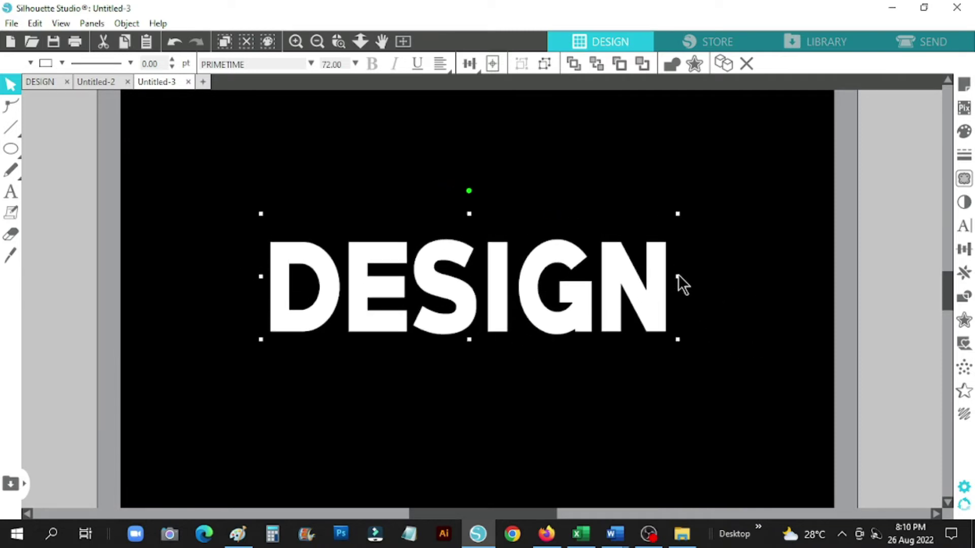
left_click_drag(678, 277, 657, 226)
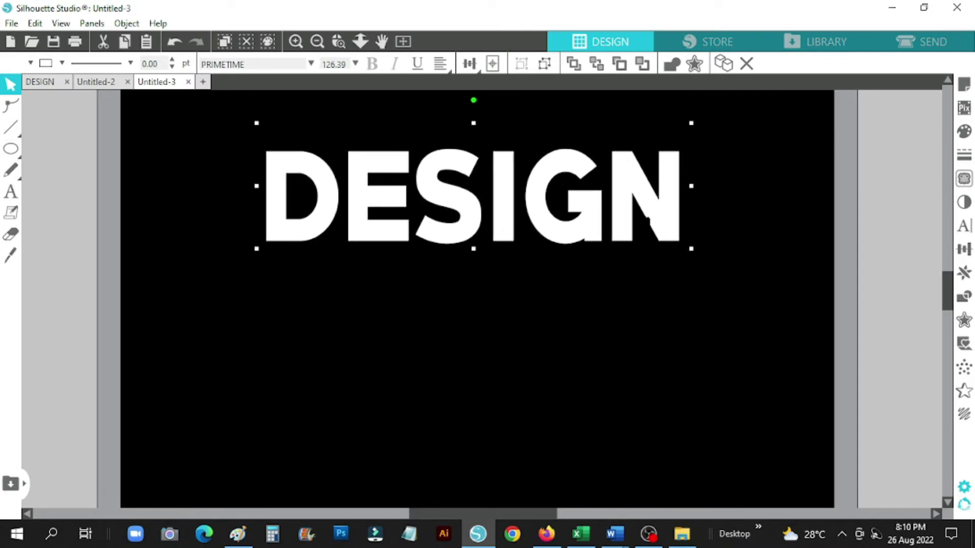
Step: Ungroup the DESIGN text into separate letters and select the D
right_click(620, 184)
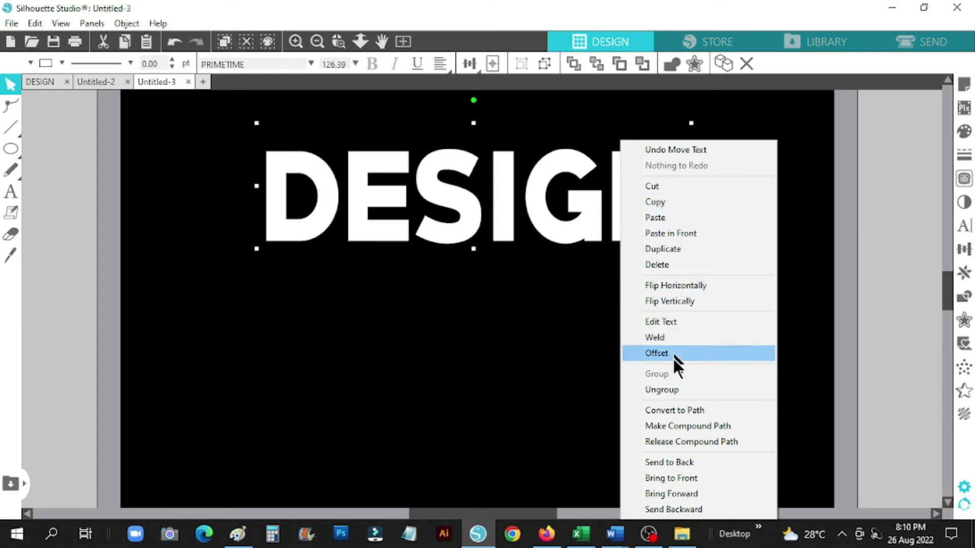
left_click(661, 390)
left_click(311, 236)
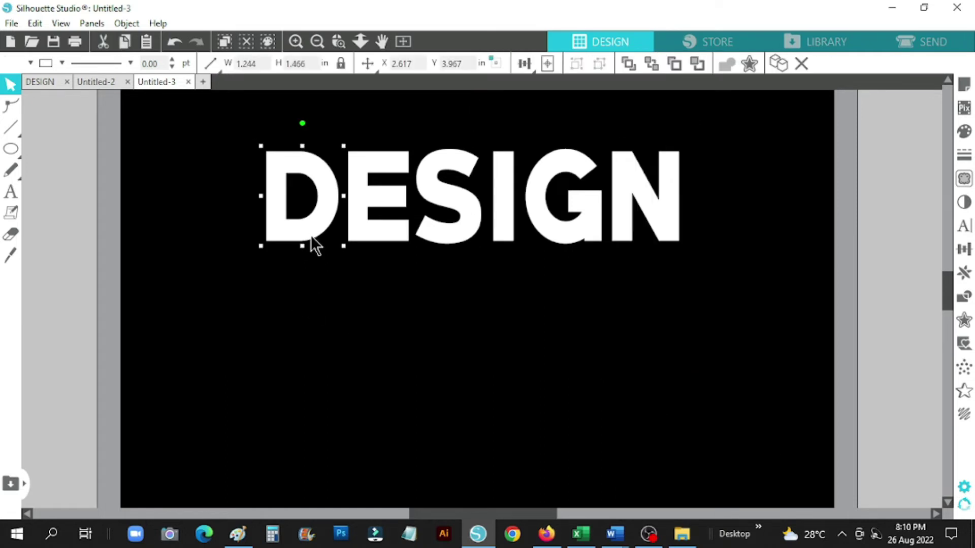
Step: Fill the D with a linear gradient running from white at its left to black 000000 at its right
left_click(964, 133)
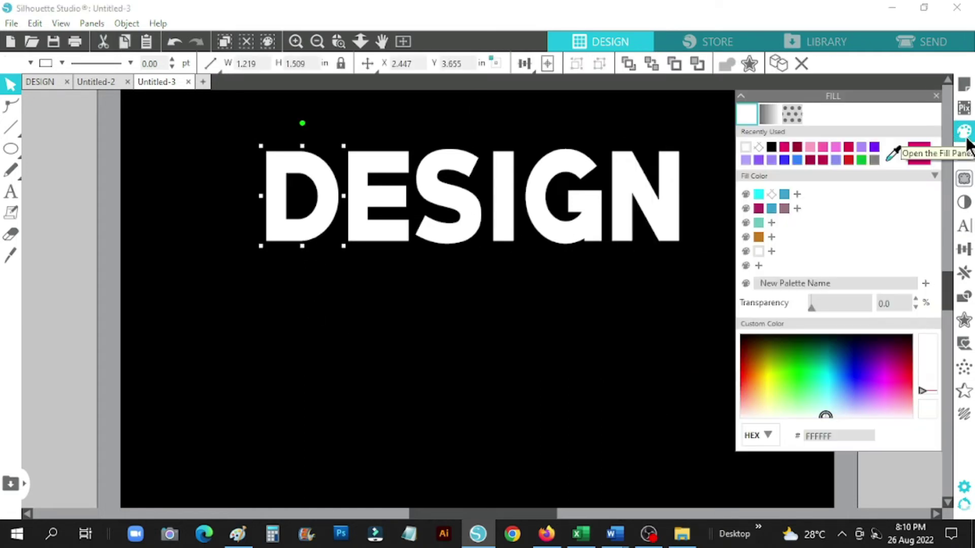
left_click(769, 115)
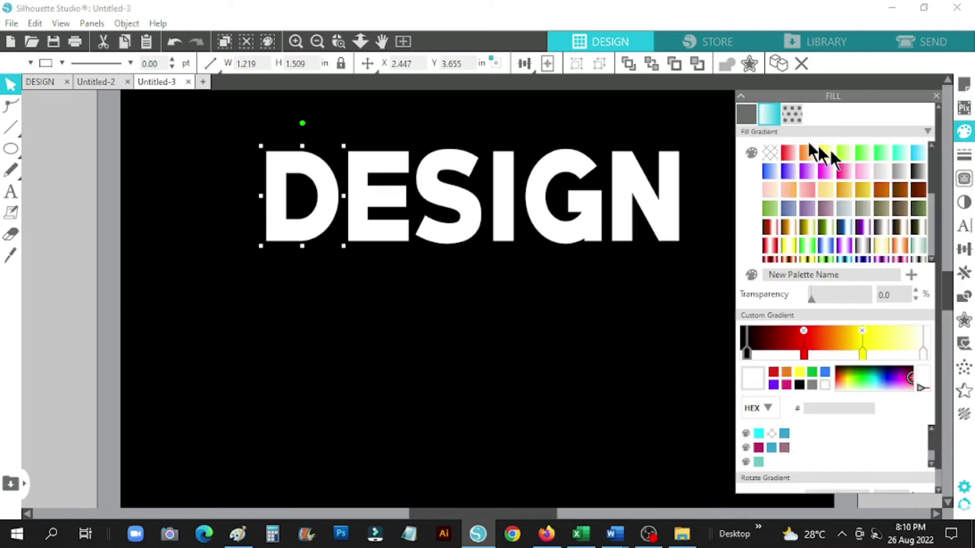
left_click(918, 171)
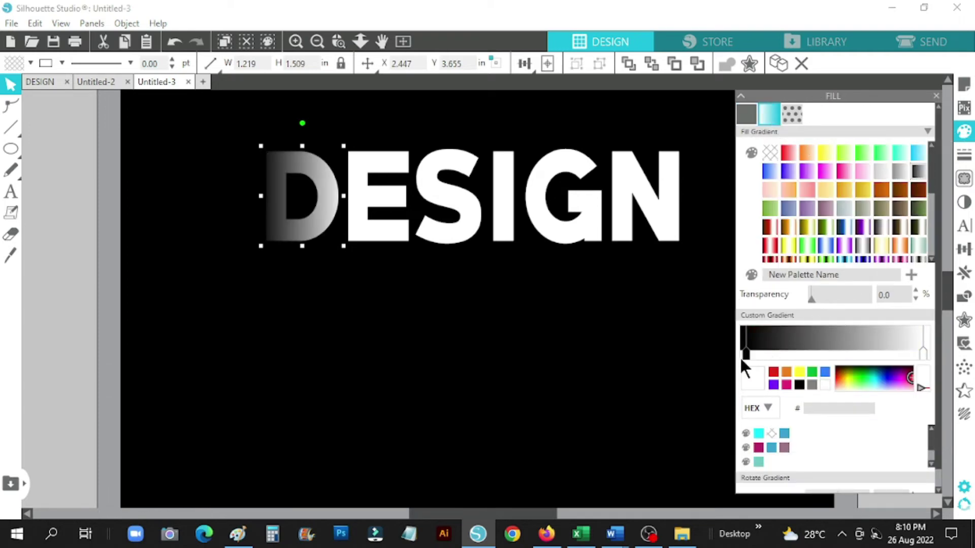
left_click(823, 385)
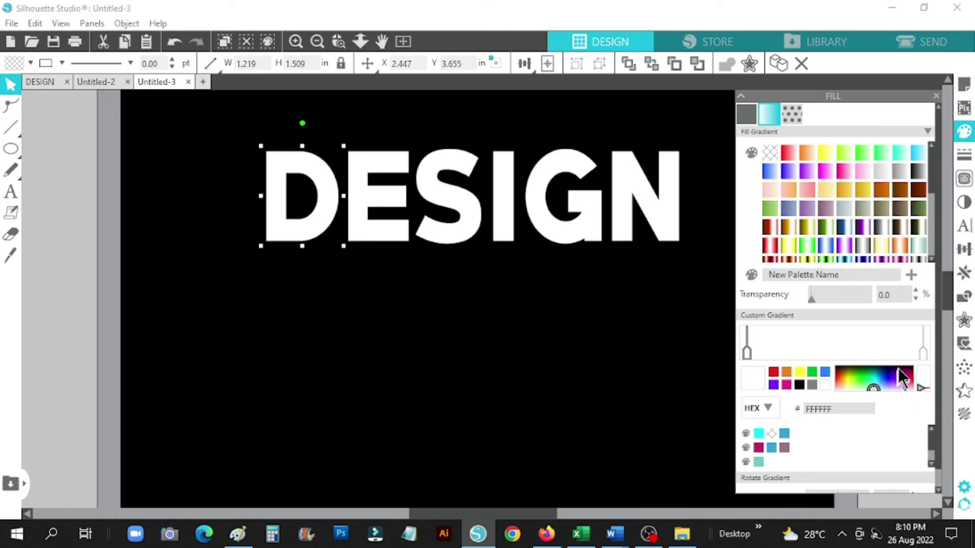
left_click(923, 351)
left_click(799, 384)
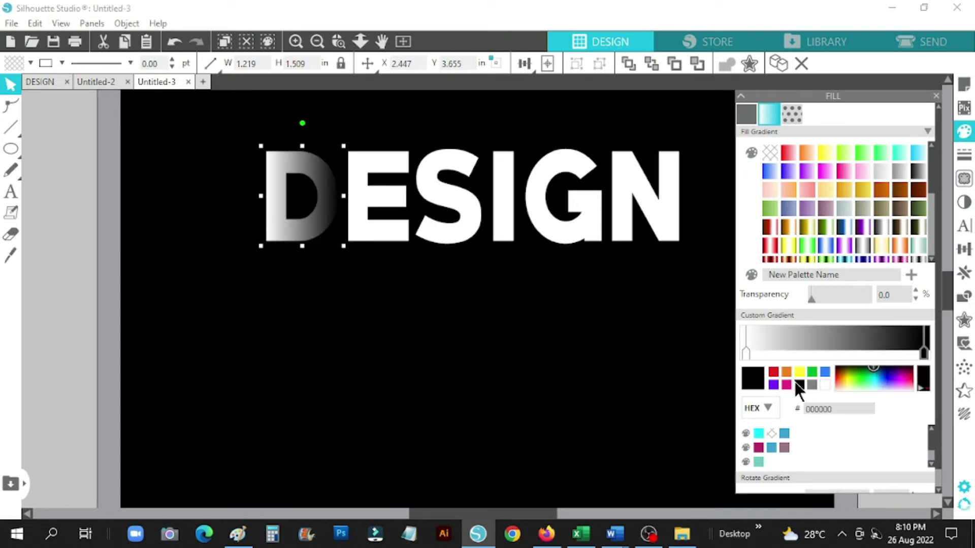
Step: Add a gray 959595 middle stop to the D's gradient and save the gradient as a swatch in an empty palette
left_click(820, 351)
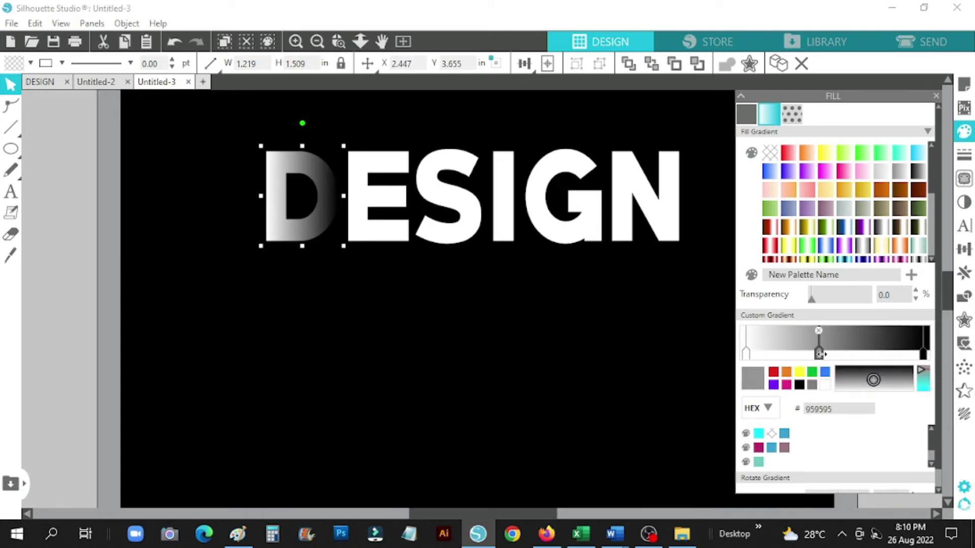
mouse_move(820, 354)
left_mouse_down()
mouse_move(840, 353)
mouse_move(816, 359)
left_mouse_up()
left_click(911, 276)
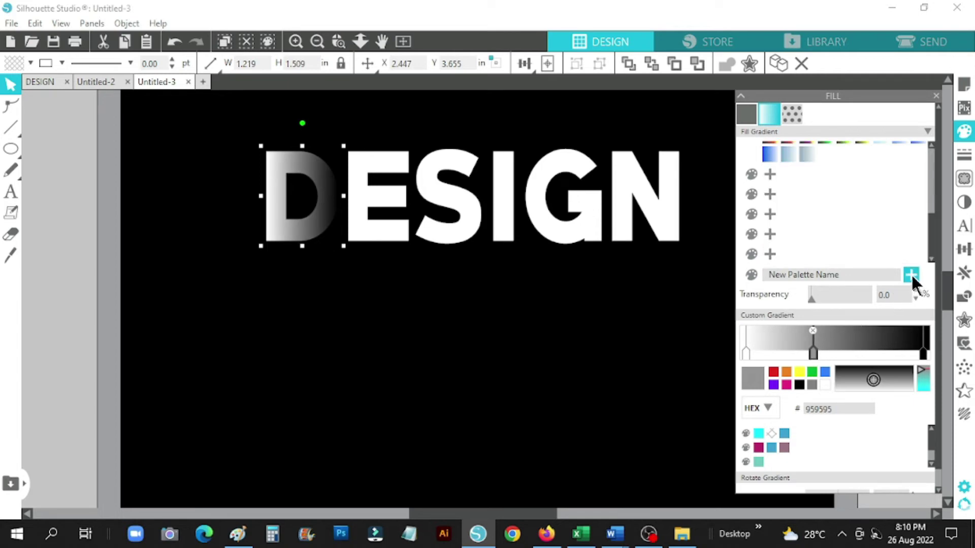
left_click(769, 175)
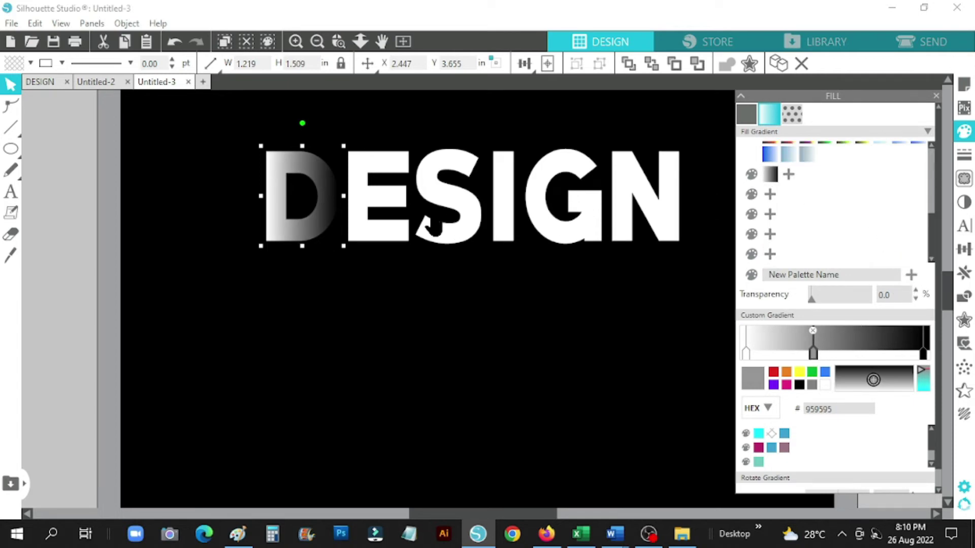
Step: Apply the saved white-gray-black gradient to the E and the S, shifting the gray stop toward the black end on both
left_click(399, 203)
left_click(769, 174)
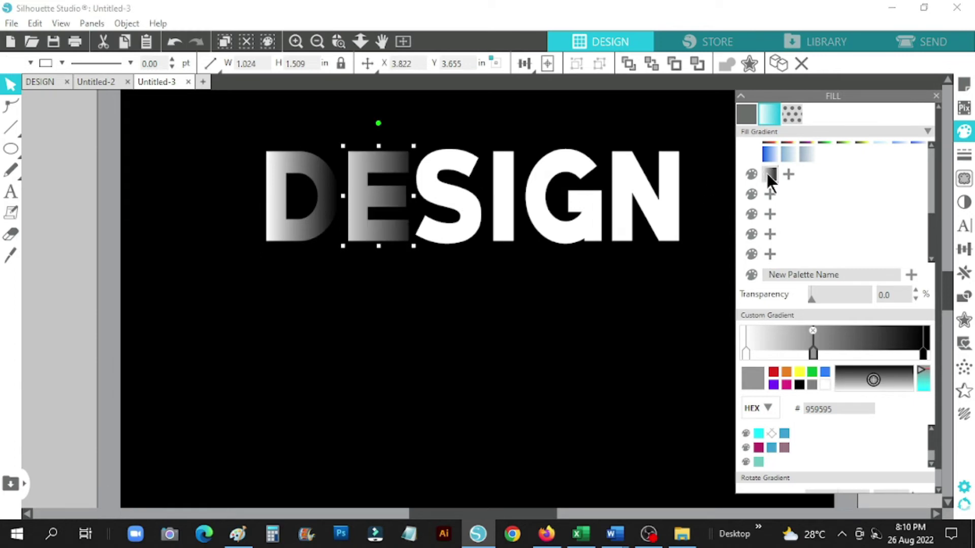
left_click_drag(812, 353, 831, 353)
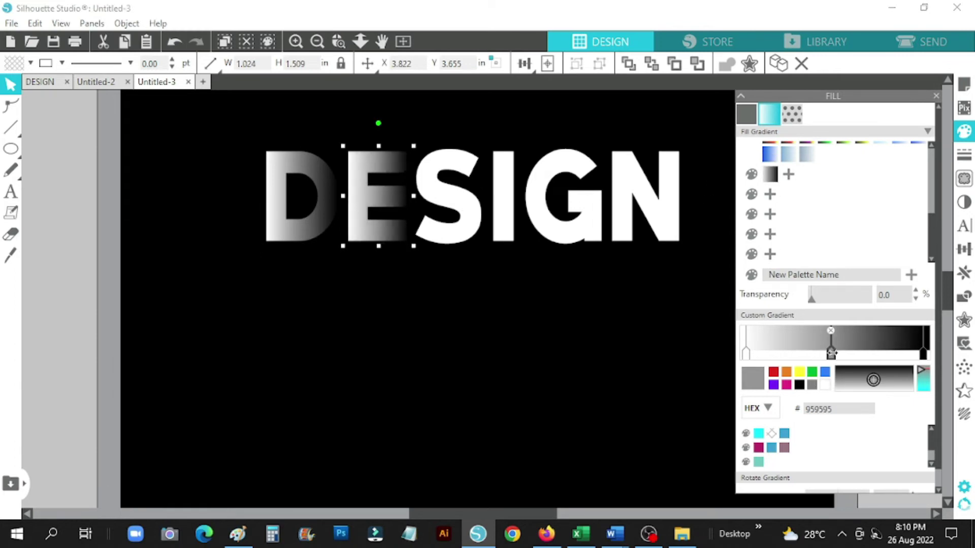
left_click(463, 227)
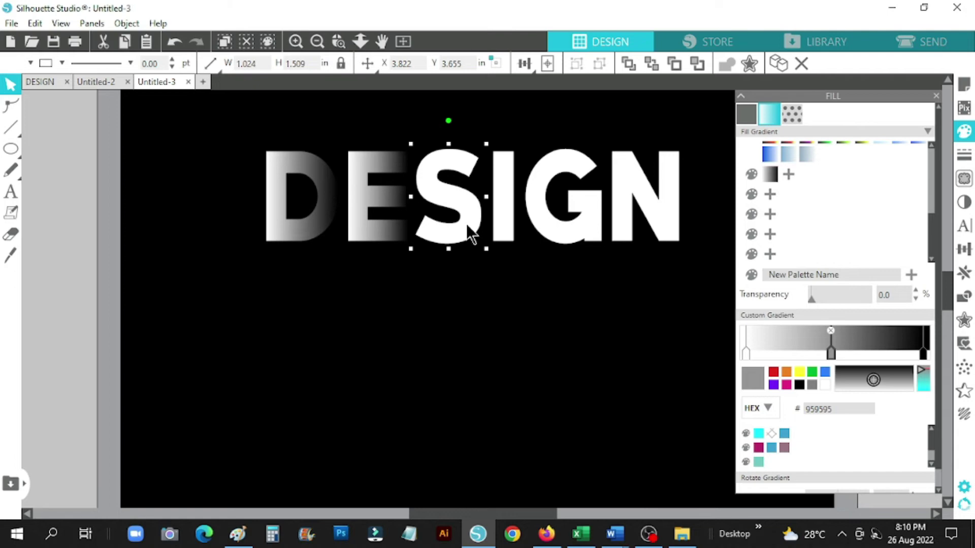
left_click(769, 176)
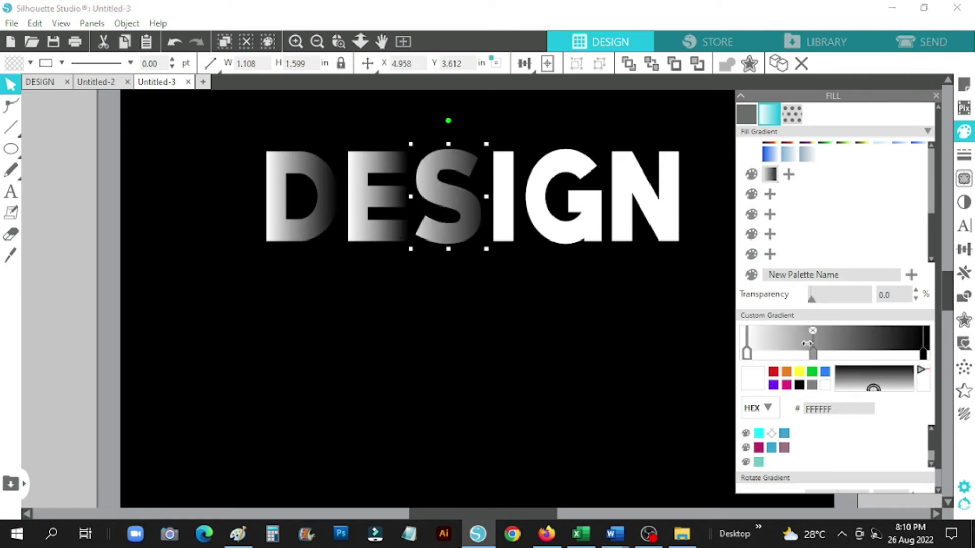
left_click_drag(813, 354, 834, 354)
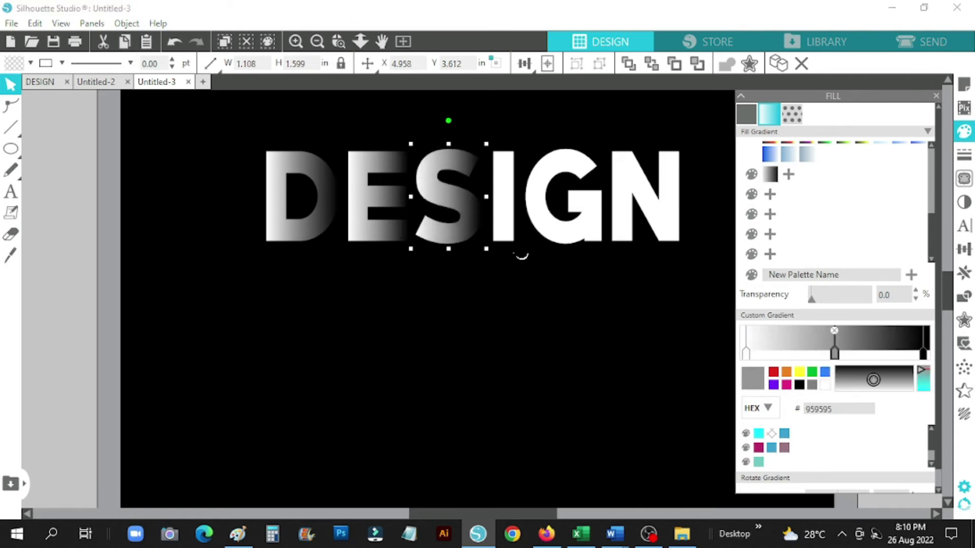
Step: Apply the saved gradient to the I and the G, shifting each gray stop slightly toward the black end
left_click(510, 236)
left_click(771, 176)
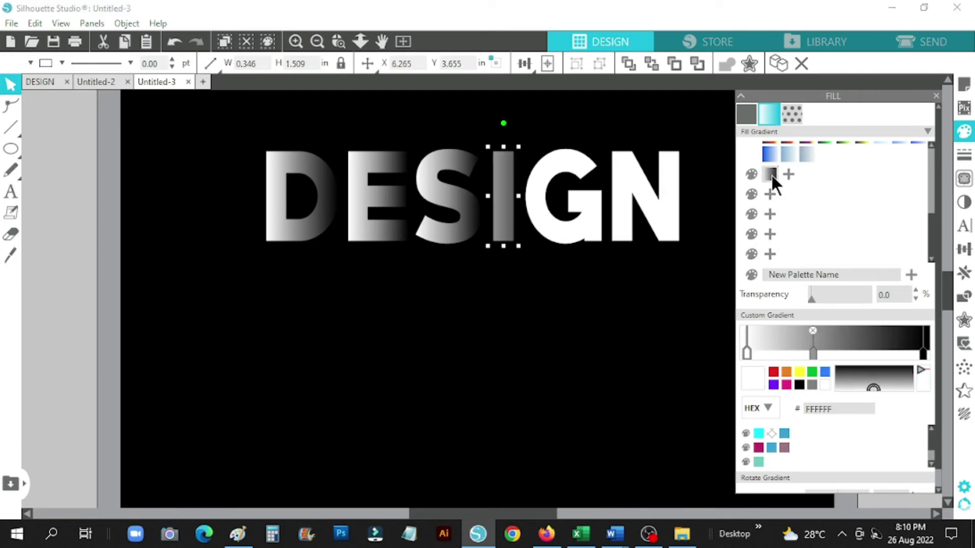
left_click_drag(813, 354, 827, 358)
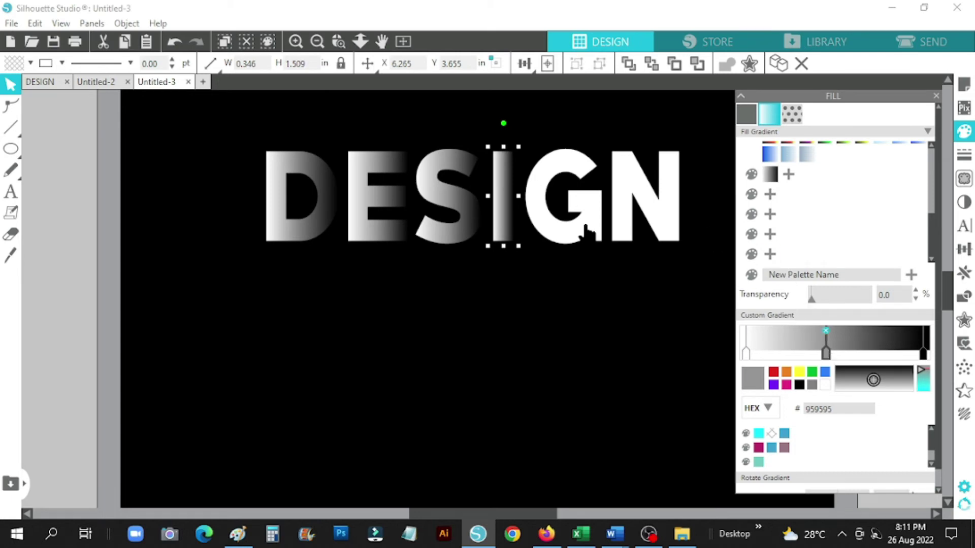
left_click(590, 243)
left_click(769, 173)
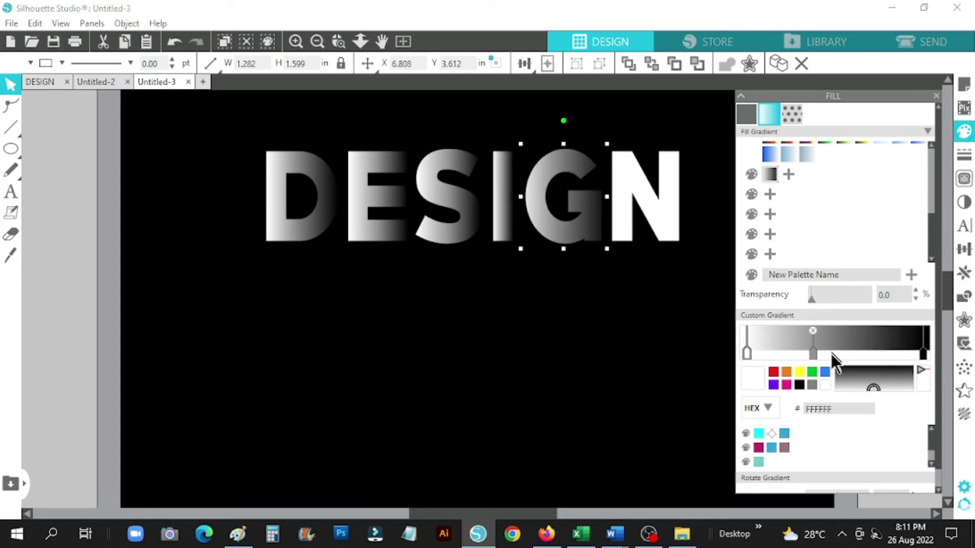
mouse_move(814, 354)
left_mouse_down()
mouse_move(802, 353)
mouse_move(820, 356)
left_mouse_up()
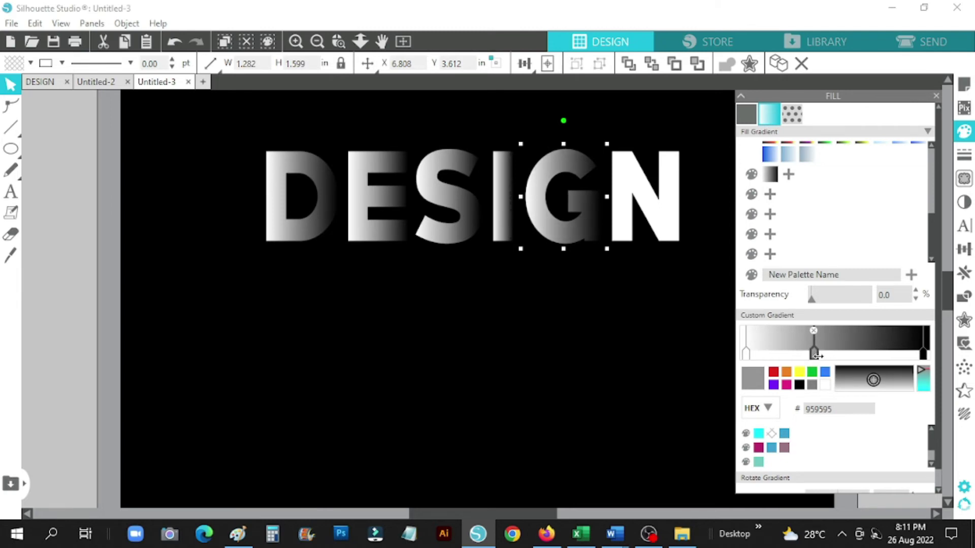
Step: Apply the saved gradient to the N and shift its gray stop toward the white end
left_click(651, 228)
left_click(770, 176)
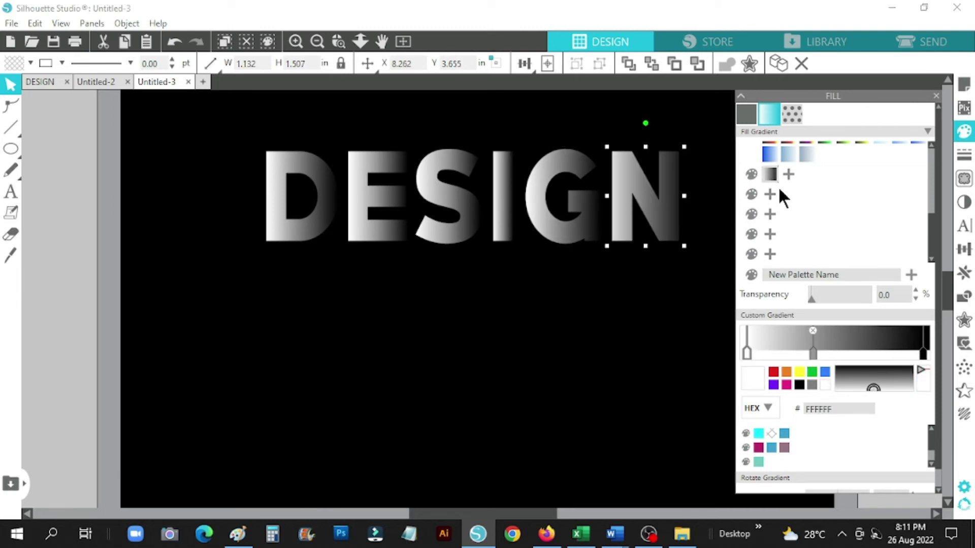
left_click_drag(814, 355, 795, 354)
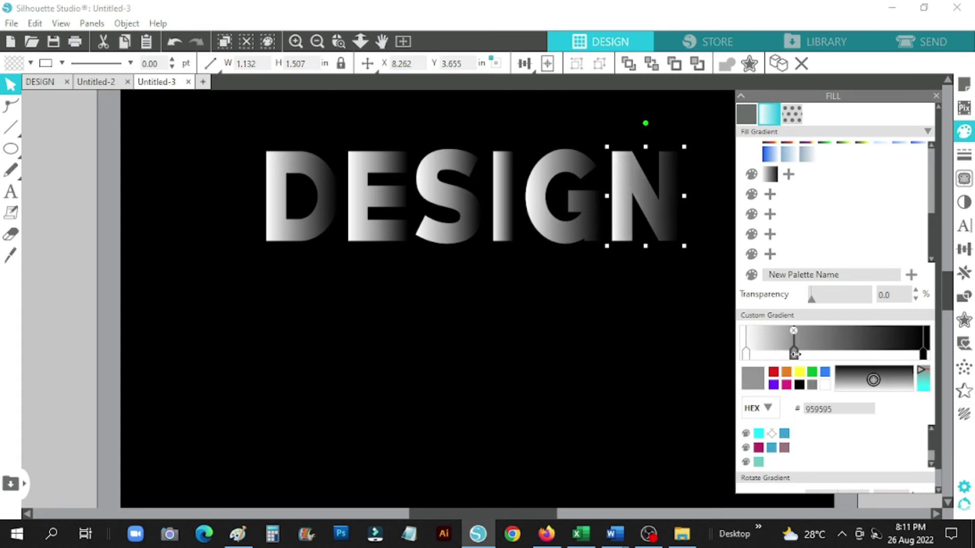
left_click(936, 95)
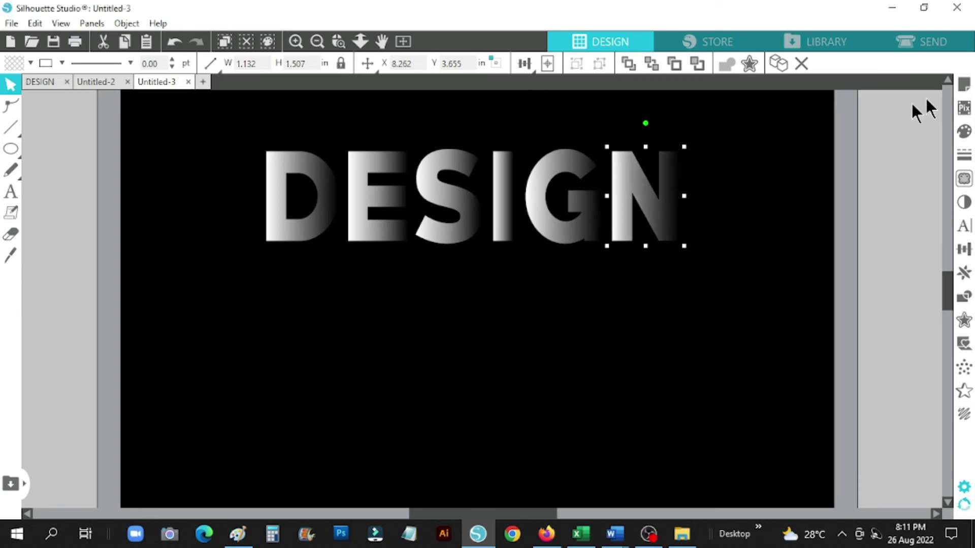
Step: Nudge the E left to X 3.618 in so that it overlaps the right edge of the D
left_click(360, 234)
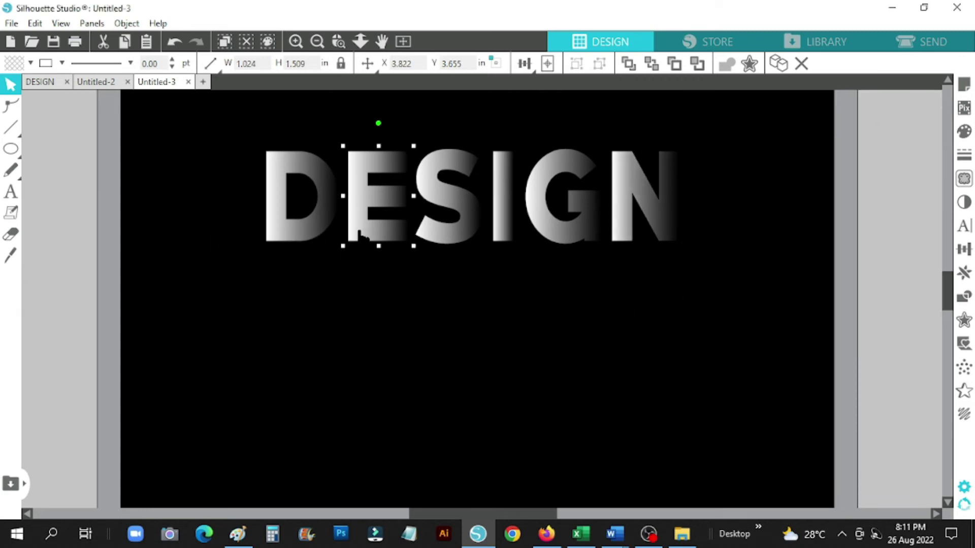
key("Left")
key("Left")
key("Left")
key("Left")
key("Left")
key("Left")
key("Left")
key("Left")
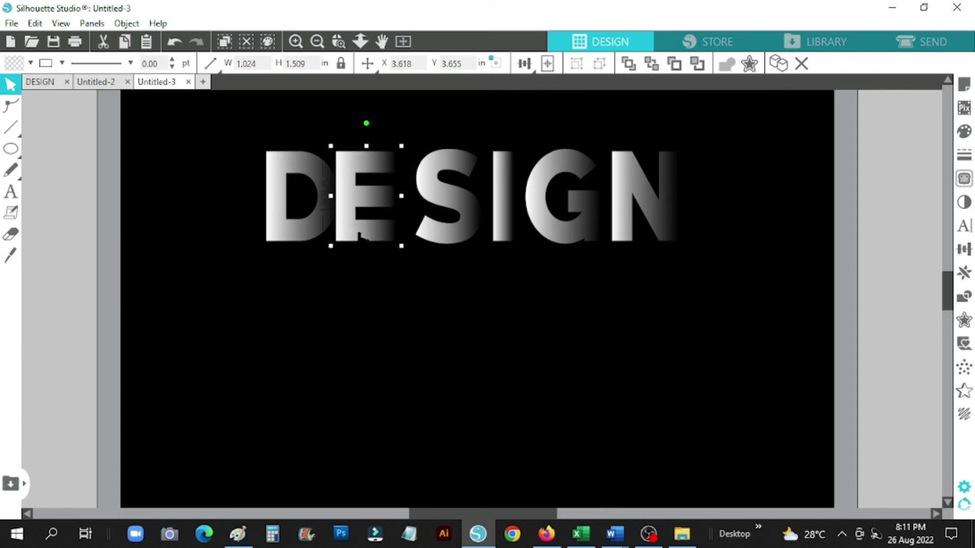
Step: Move the S left to X 4.586 in and the I left to X 5.677 in so each overlaps the letter before it
left_click_drag(461, 238, 441, 234)
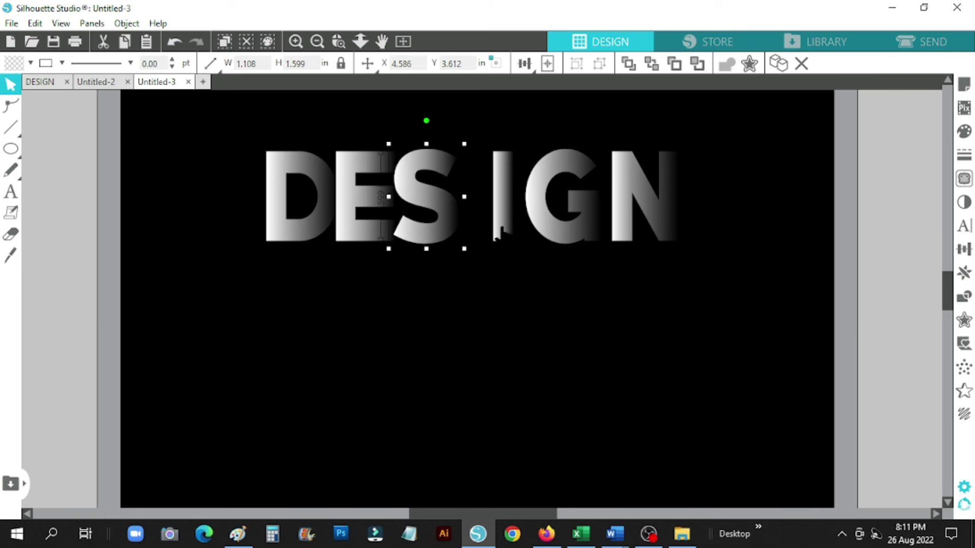
left_click(504, 235)
key("Left")
key("Left")
key("Left")
key("Left")
key("Left")
key("Left")
key("Left")
key("Left")
key("Left")
key("Left")
key("Left")
key("Left")
key("Left")
key("Left")
key("Left")
key("Left")
key("Left")
key("Left")
key("Left")
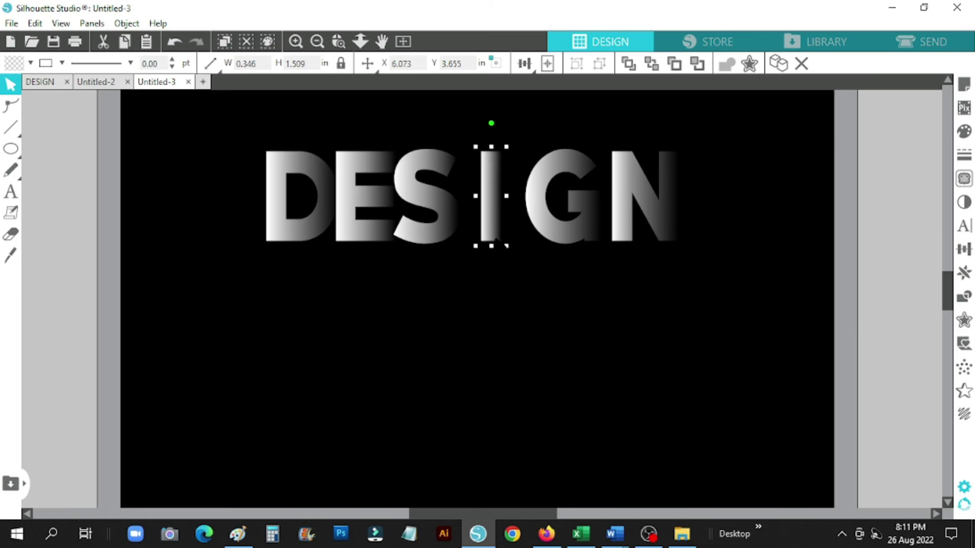
key("Left")
key("Left")
key("Left")
key("Left")
key("Left")
key("Left")
key("Left")
key("Left")
key("Left")
key("Left")
key("Left")
key("Left")
key("Left")
key("Left")
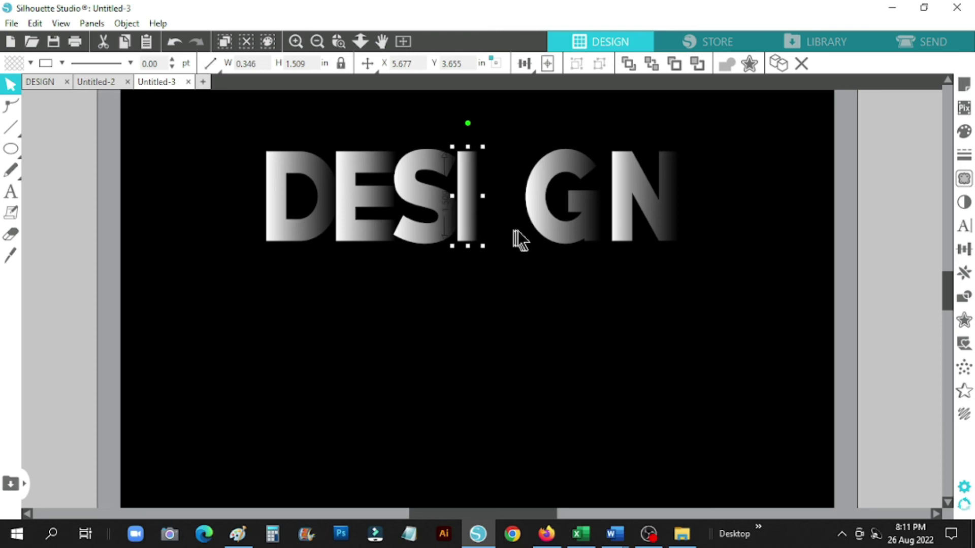
Step: Nudge the G left to X 5.991 in so that it sits against the right edge of the I
left_click(544, 227)
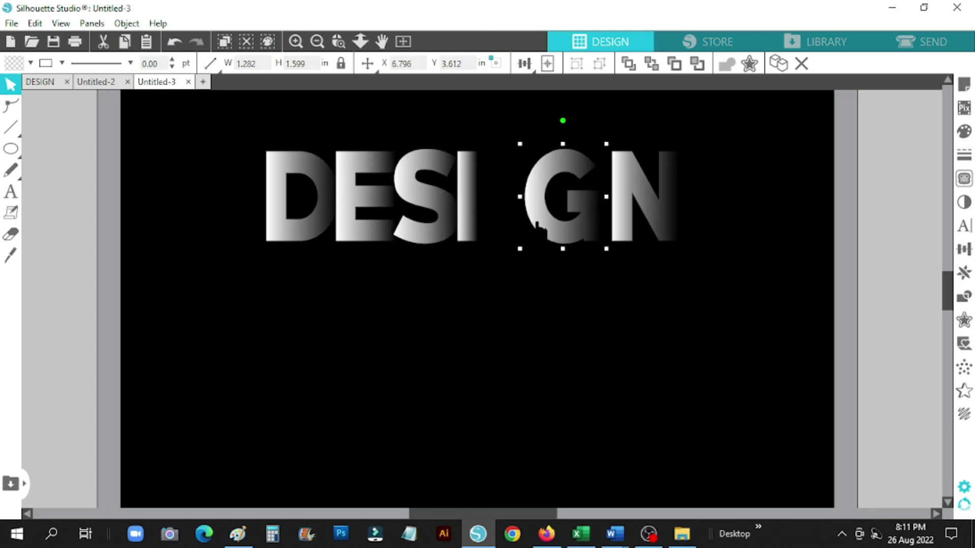
key("Left")
key("Left")
key("Left")
key("Left")
key("Left")
key("Left")
key("Left")
key("Left")
key("Left")
key("Left")
key("Left")
key("Left")
key("Left")
key("Left")
key("Left")
key("Left")
key("Left")
key("Left")
key("Left")
key("Left")
key("Left")
key("Left")
key("Left")
key("Left")
key("Left")
key("Left")
key("Left")
key("Left")
key("Left")
key("Left")
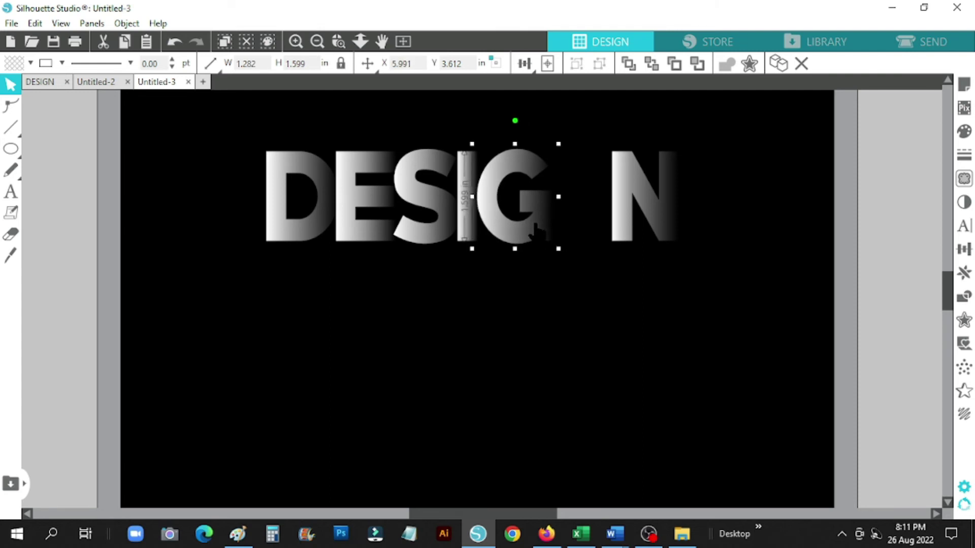
Step: Nudge the N left to X 7.194 in so that it overlaps the right edge of the G
left_click(622, 224)
key("Left")
key("Left")
key("Left")
key("Left")
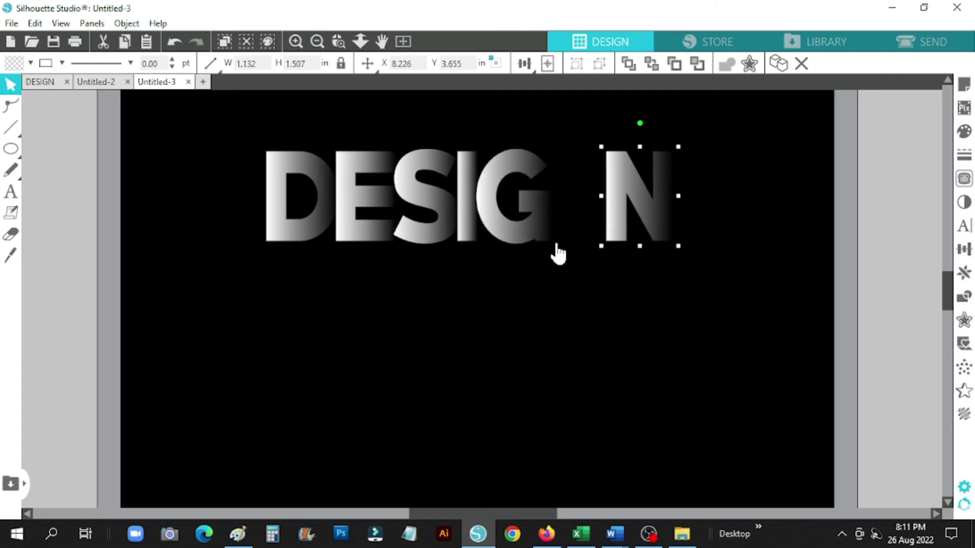
left_click(535, 239)
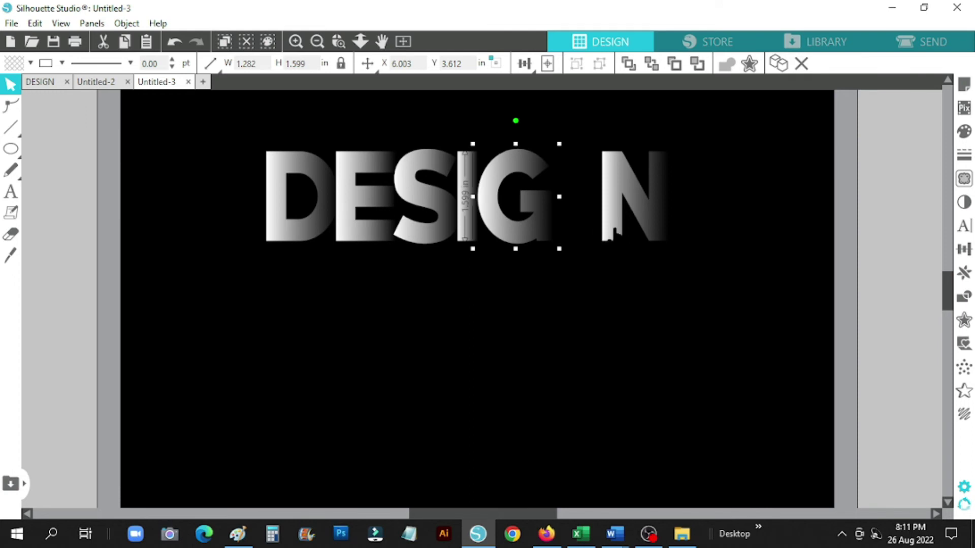
left_click(615, 228)
key("Left")
key("Left")
key("Left")
key("Left")
key("Left")
key("Left")
key("Left")
key("Left")
key("Left")
key("Left")
key("Left")
key("Left")
key("Left")
key("Left")
key("Left")
key("Left")
key("Left")
key("Left")
key("Left")
key("Left")
key("Left")
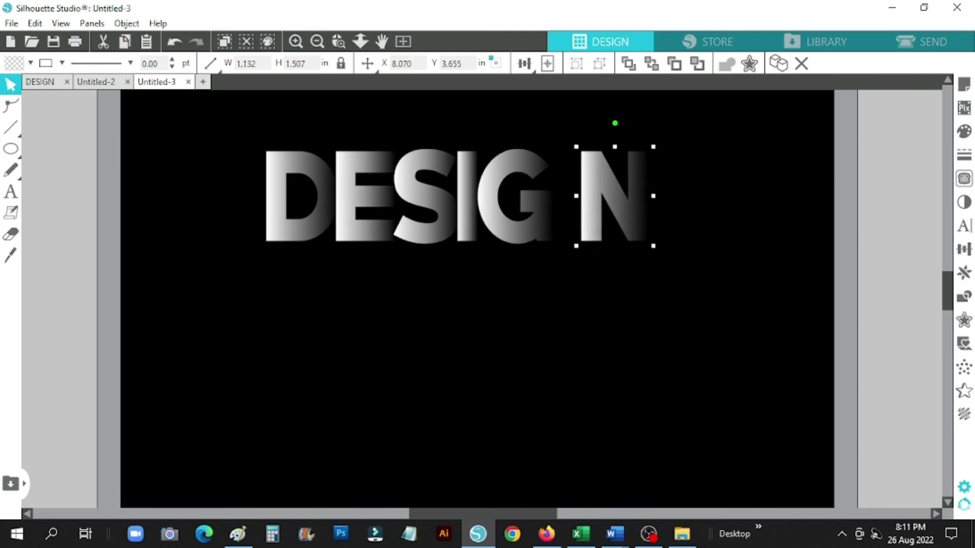
key("Left")
key("Left")
key("Left")
key("Left")
key("Left")
key("Left")
key("Left")
key("Left")
key("Left")
key("Left")
key("Left")
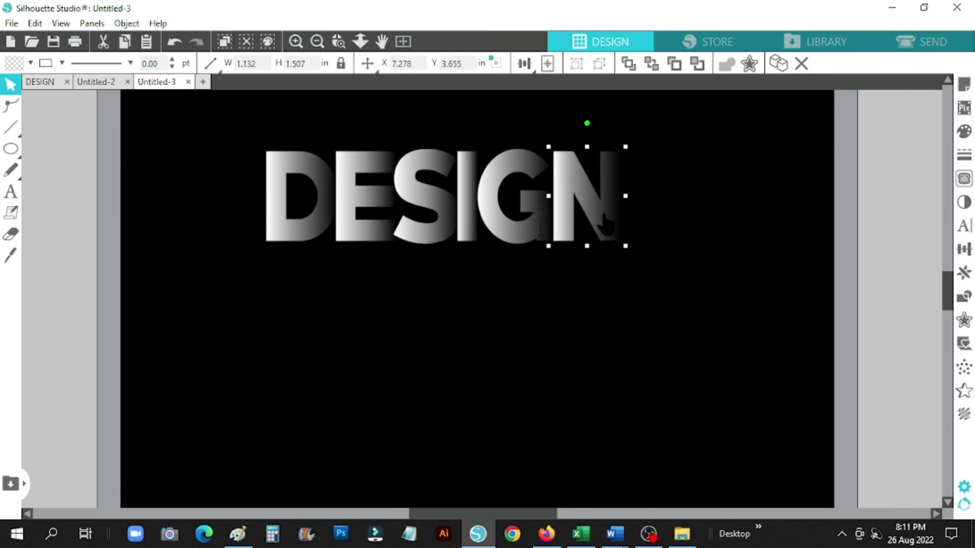
left_click(527, 263)
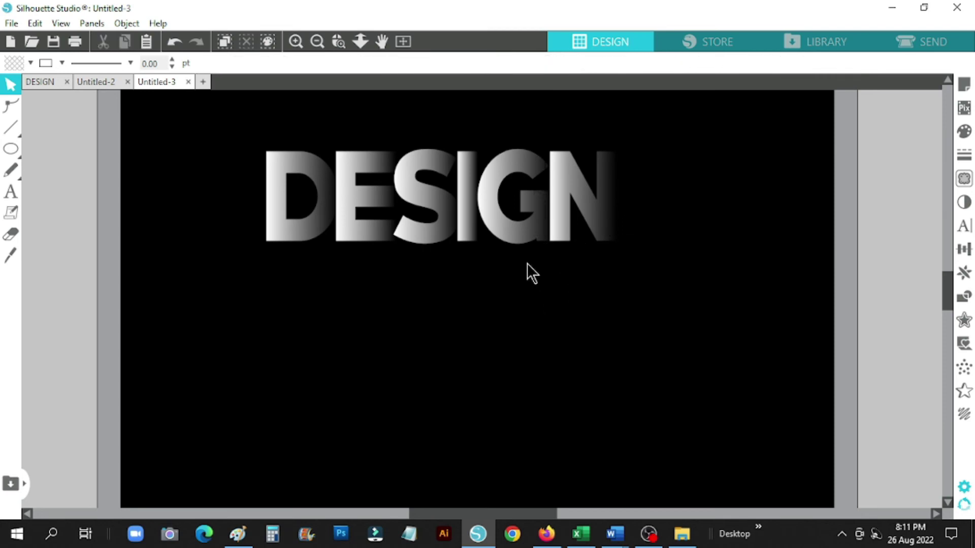
left_click(568, 215)
key("Left")
key("Left")
key("Left")
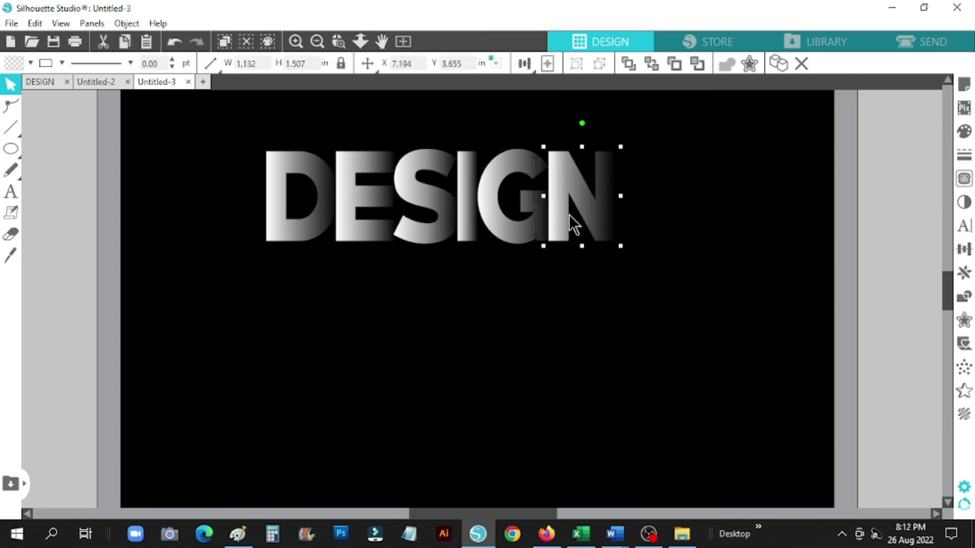
left_click(526, 270)
Step: Group all six DESIGN letters and move the group to X 2.855 in, Y 3.600 in
left_click_drag(217, 148, 653, 259)
right_click(439, 175)
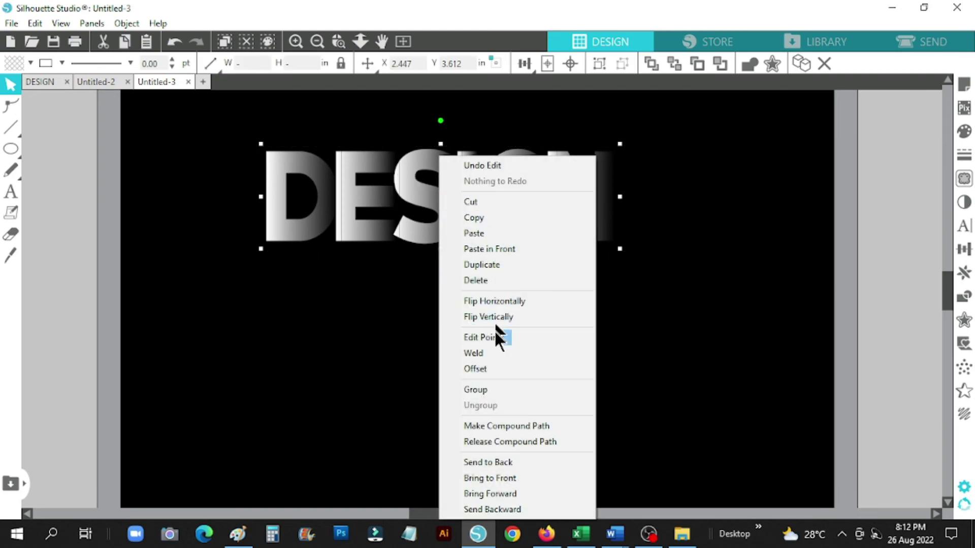
left_click(495, 389)
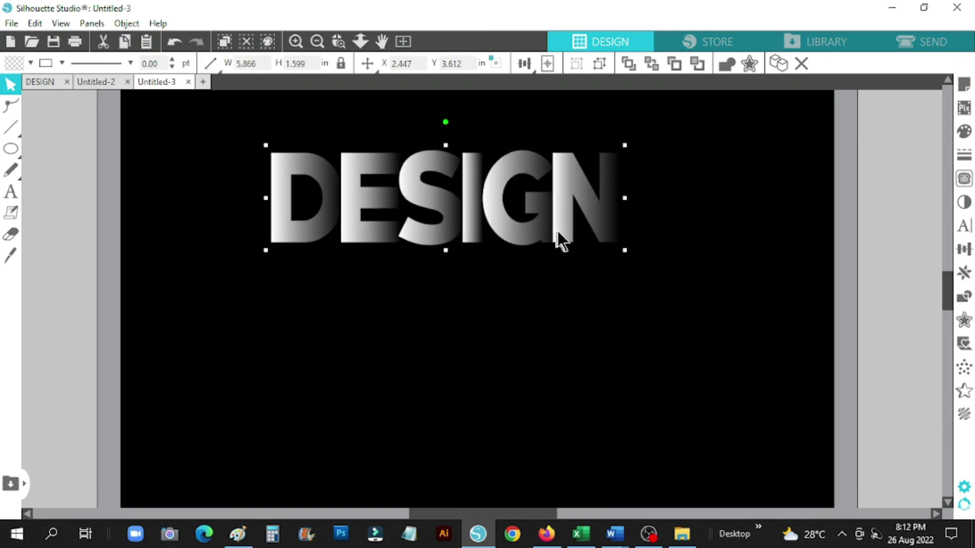
left_click_drag(558, 233, 571, 228)
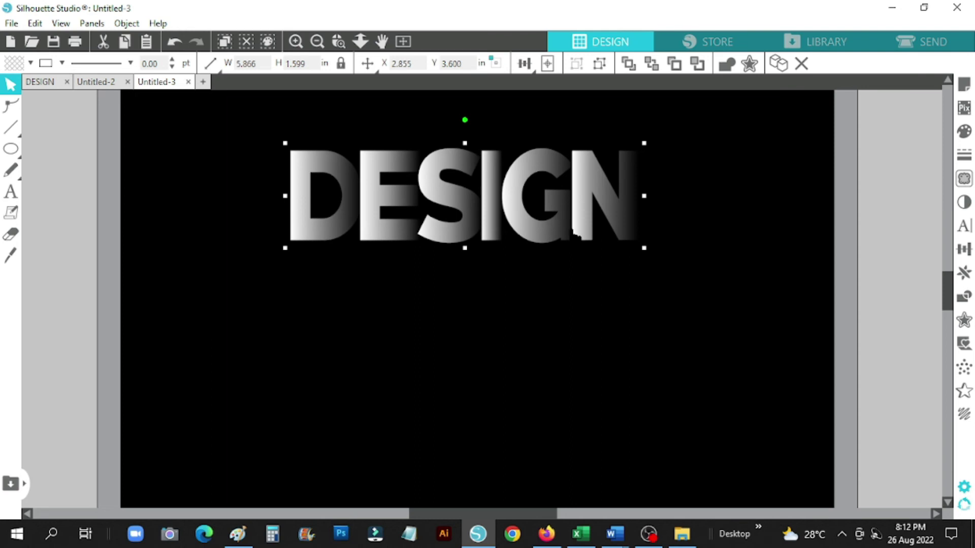
Step: Duplicate the DESIGN group and place the copy directly below the original at X 2.819 in, Y 5.292 in
right_click(547, 229)
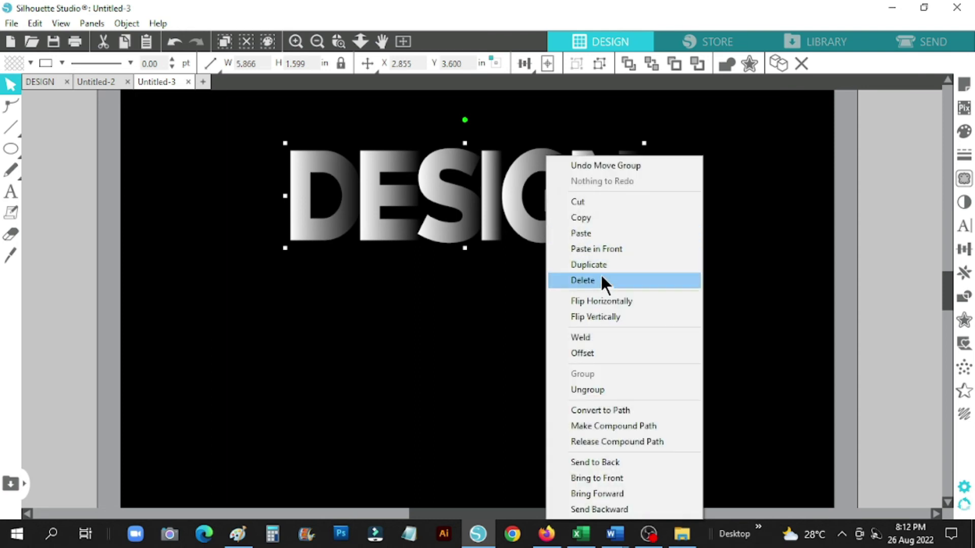
left_click(603, 263)
left_click_drag(564, 229, 546, 320)
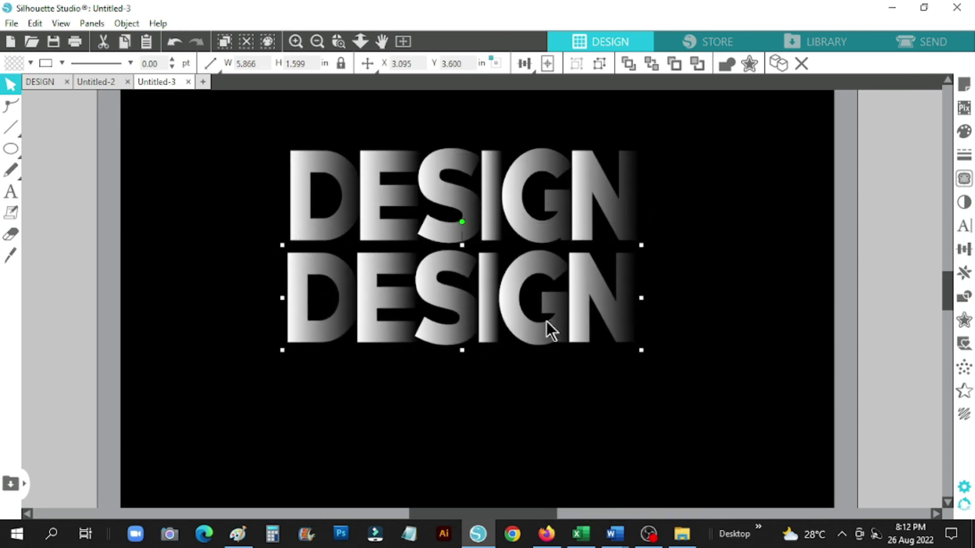
Step: Flip the lower DESIGN copy horizontally and move it up to Y 5.220 in, close beneath the original
right_click(547, 320)
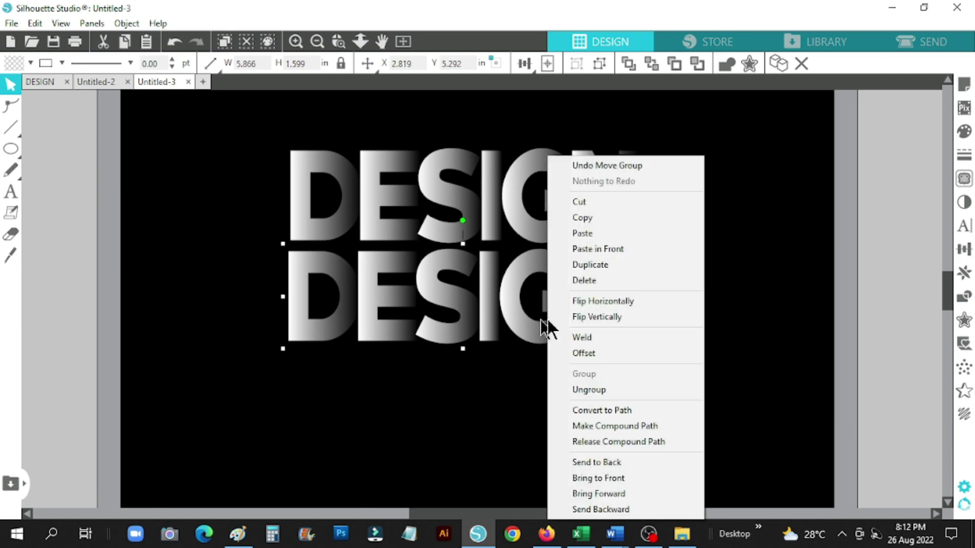
left_click(599, 301)
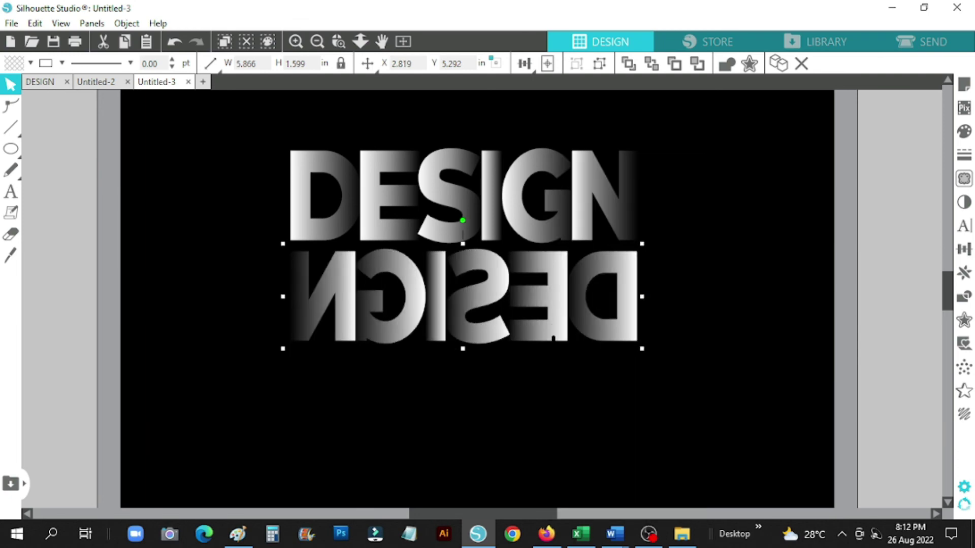
left_click_drag(553, 339, 553, 336)
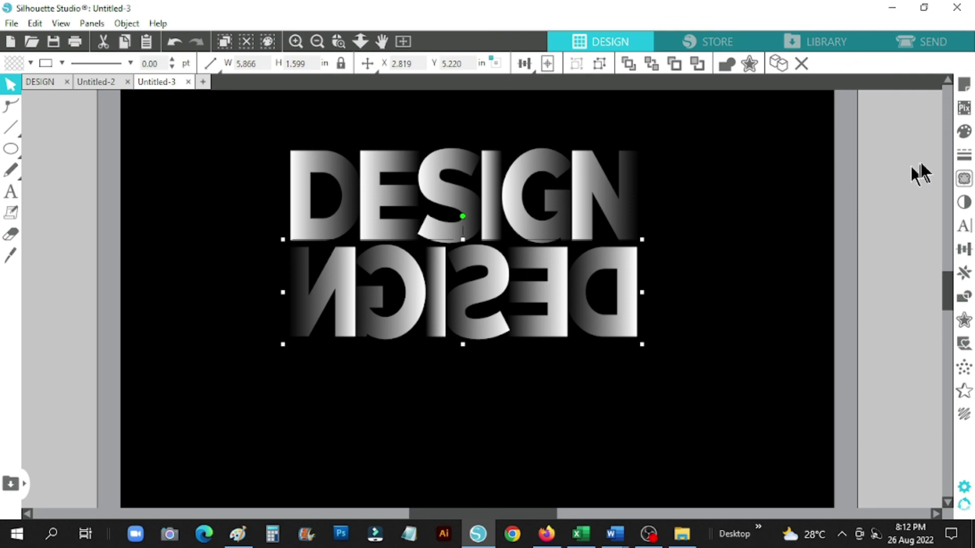
Step: Set the fill transparency of the mirrored DESIGN copy to 91% for a faint reflection
left_click(964, 134)
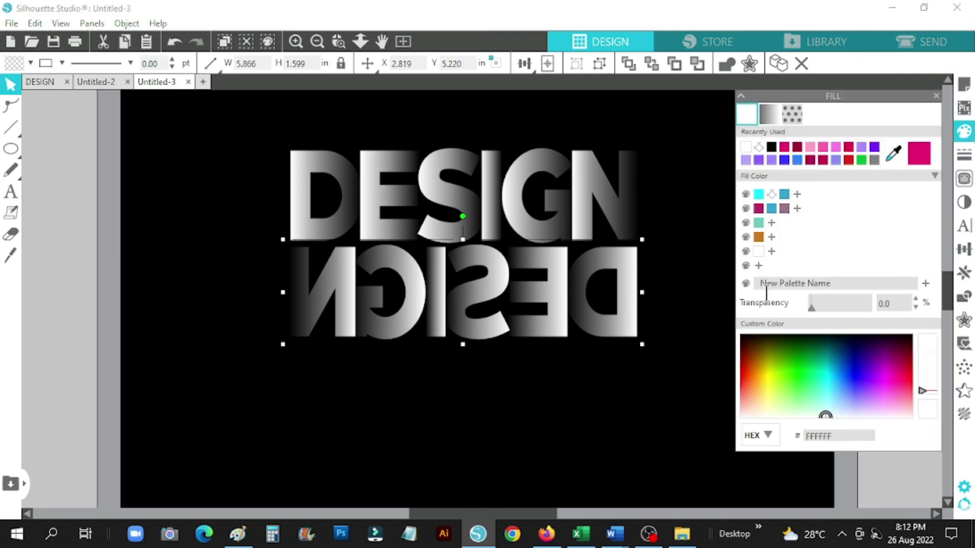
left_click_drag(811, 315, 865, 326)
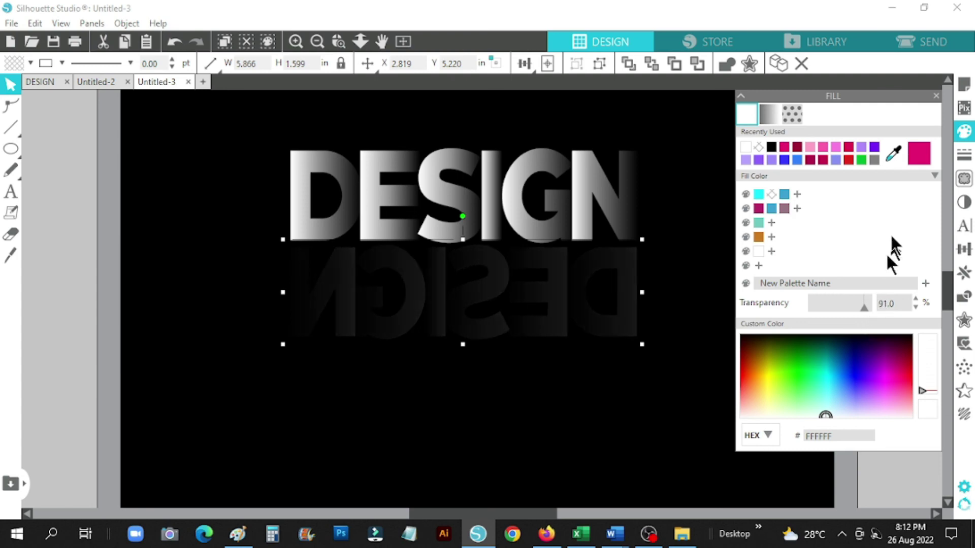
left_click(937, 94)
left_click(584, 391)
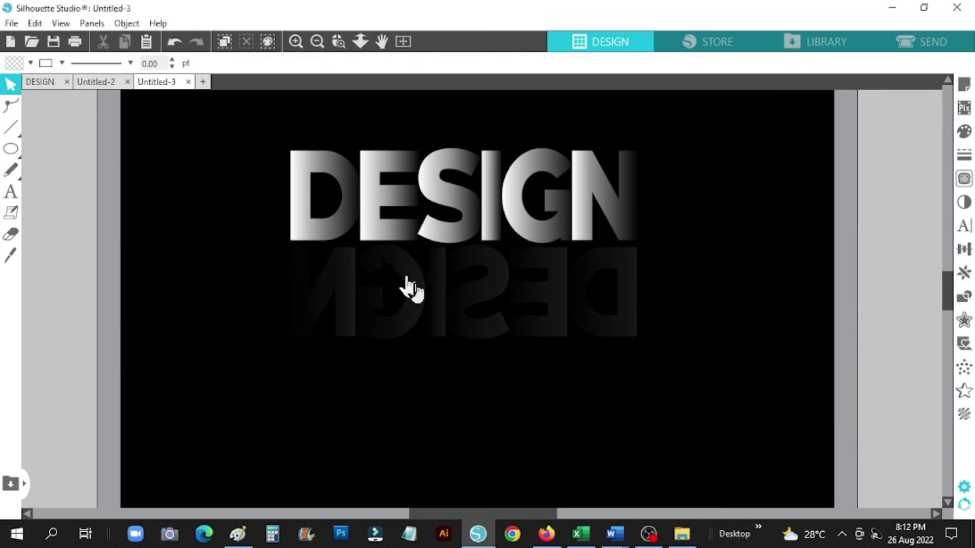
Step: Group the DESIGN lettering with its mirrored reflection and shift the group slightly right toward the page's middle
left_click_drag(264, 133, 669, 376)
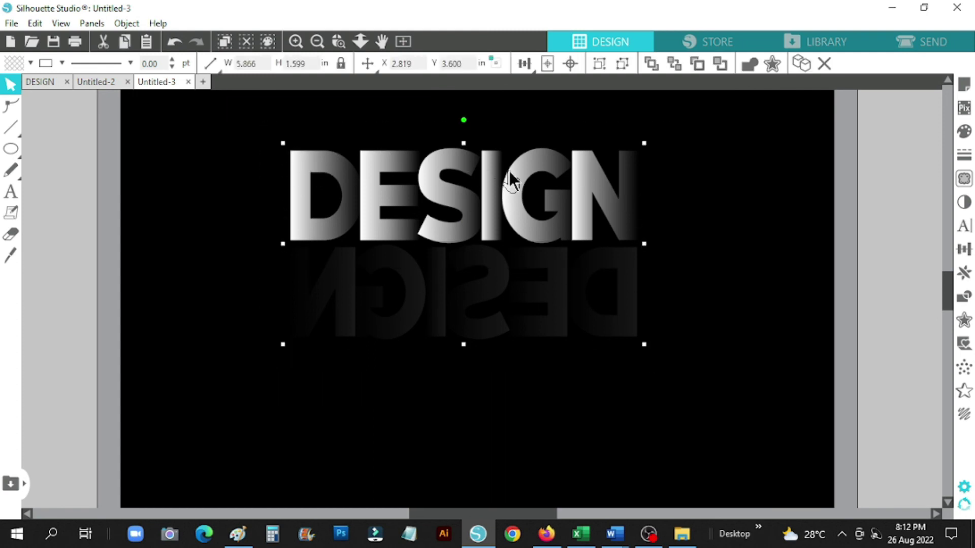
right_click(508, 169)
left_click(565, 375)
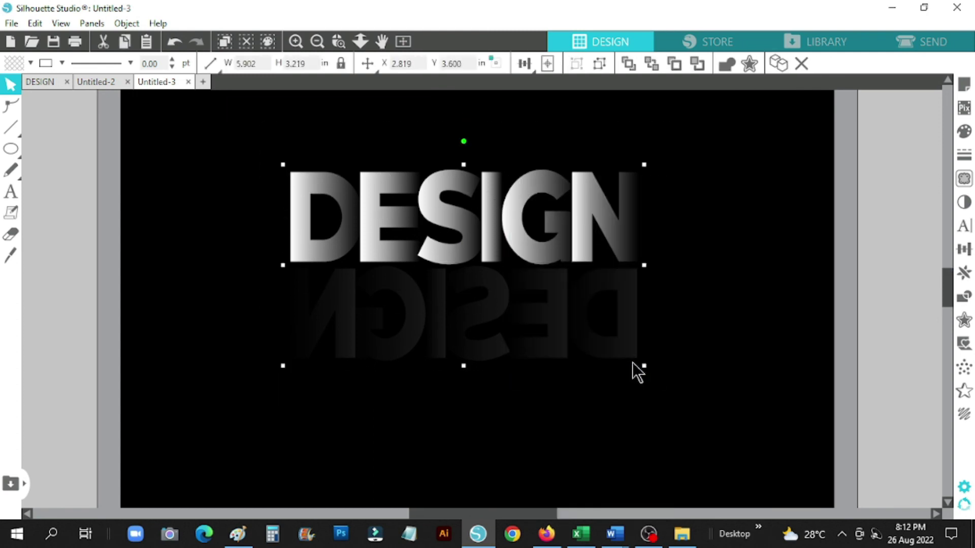
left_click_drag(560, 248, 569, 251)
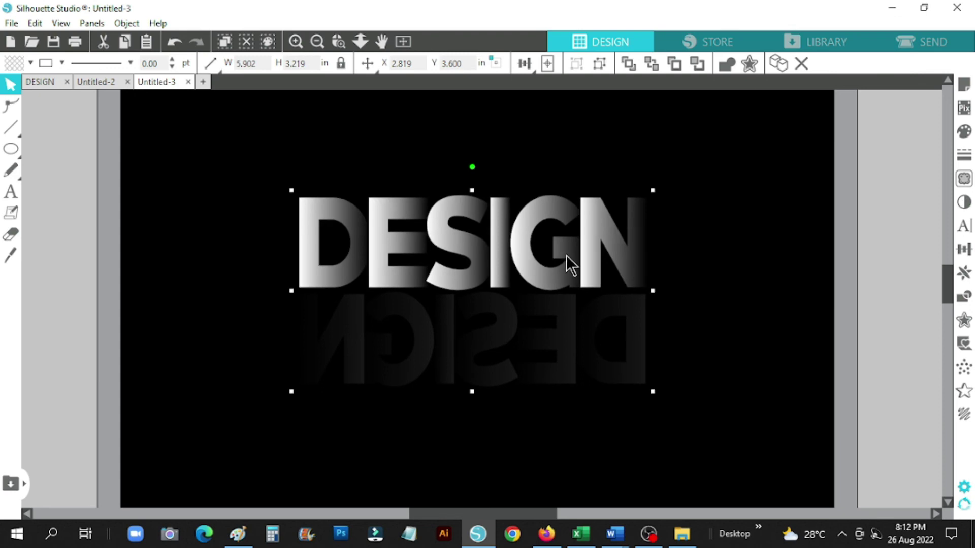
left_click(718, 417)
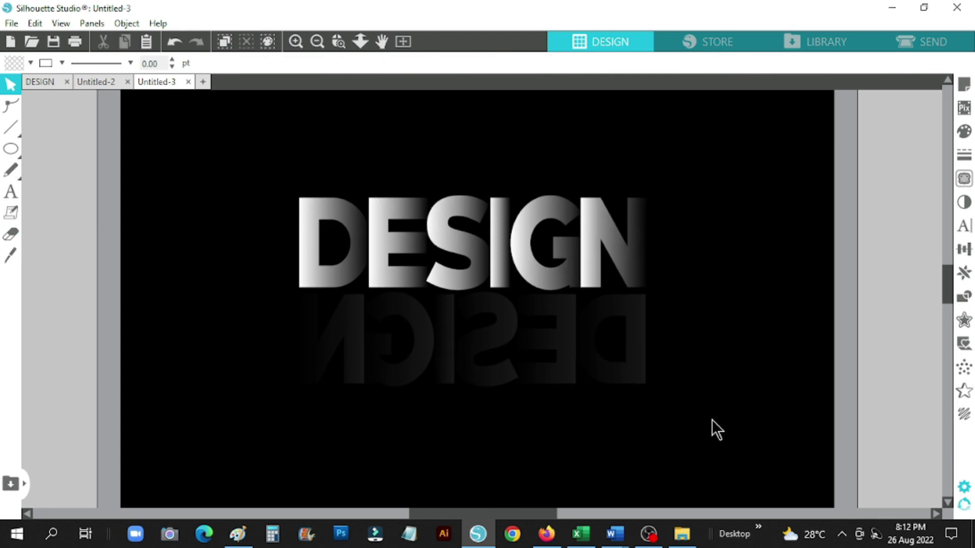